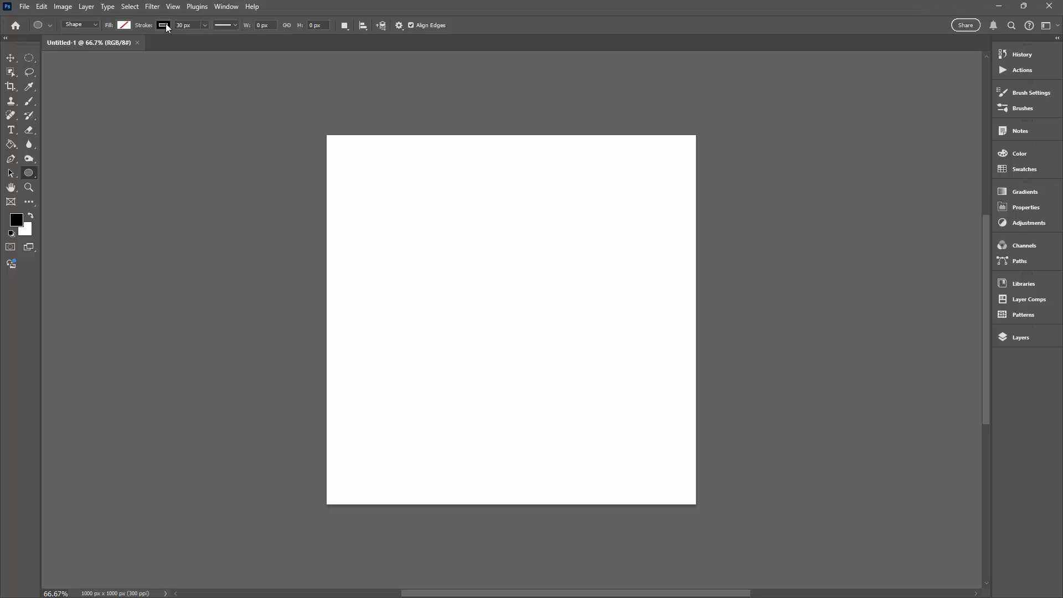
left_click(165, 26)
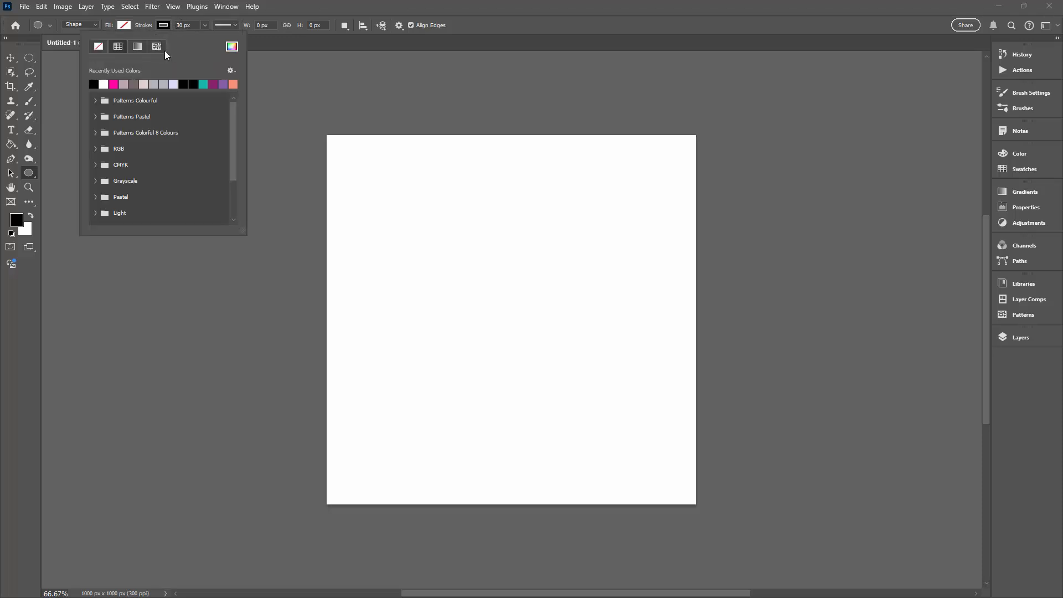
left_click(96, 182)
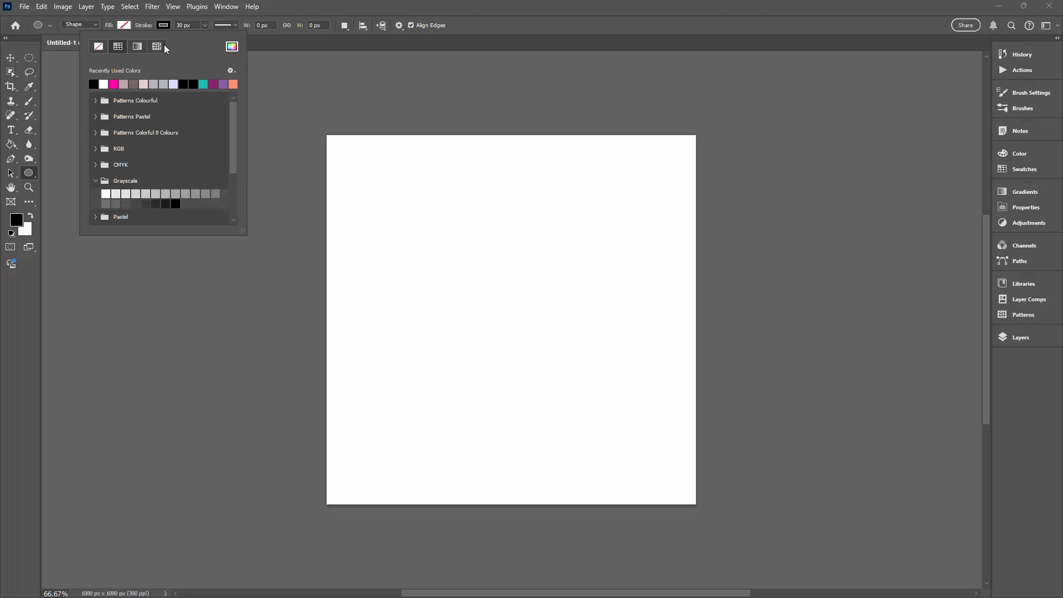
left_click(275, 10)
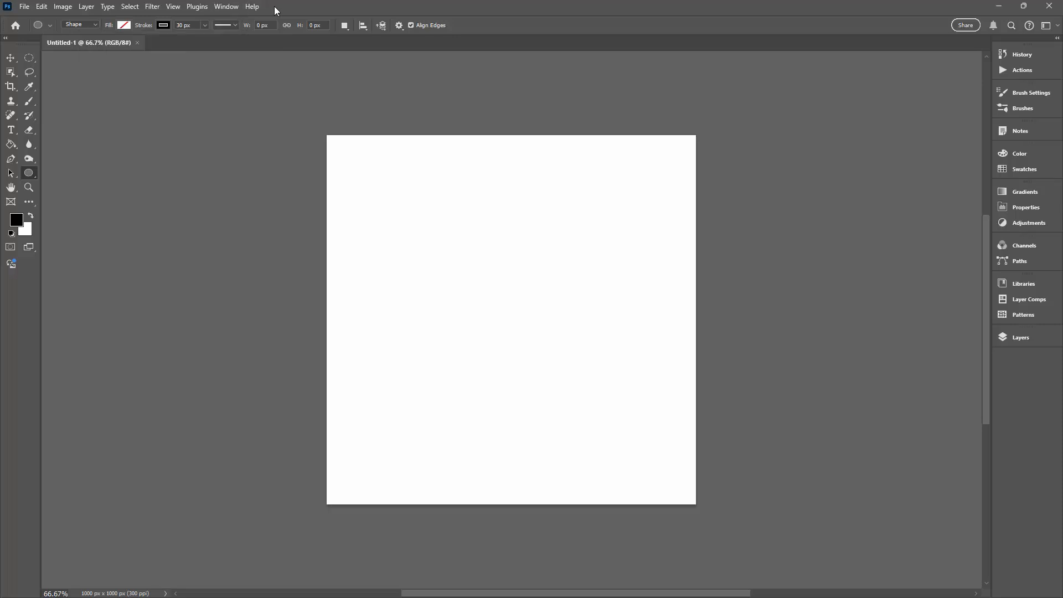
Draw two unfilled black circles with 30 px strokes on separate layers, about 378 px wide at the canvas's upper left and 366 px at right
left_click(1020, 338)
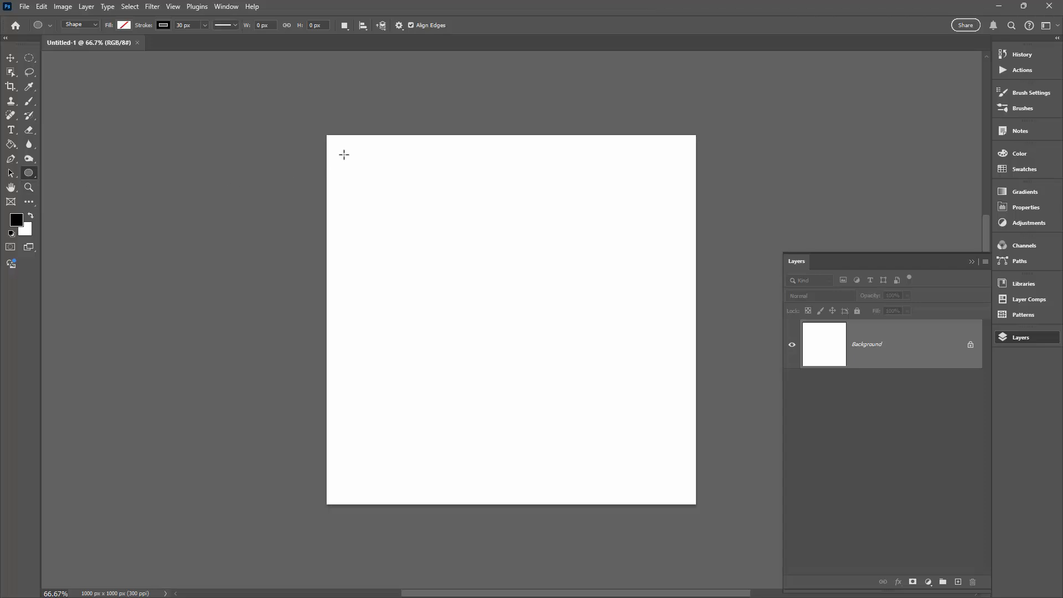
left_click_drag(344, 154, 482, 331)
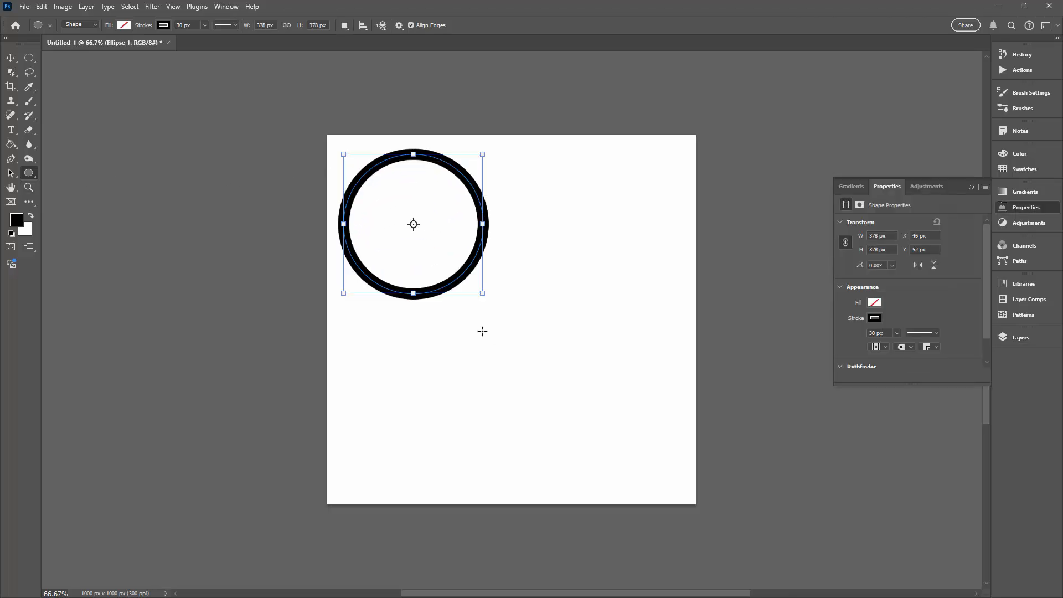
left_click(1020, 337)
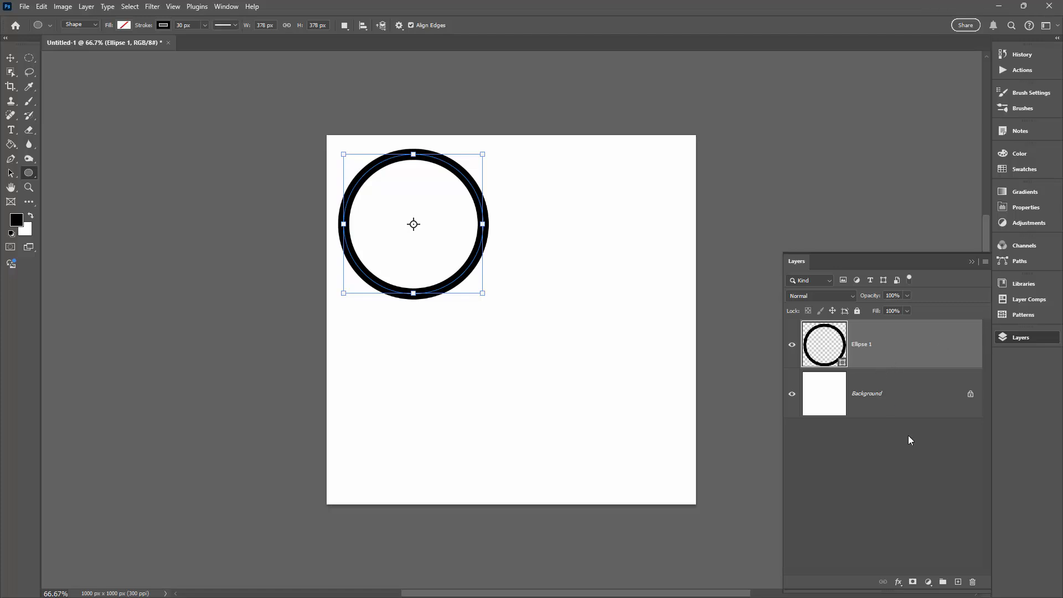
left_click(958, 582)
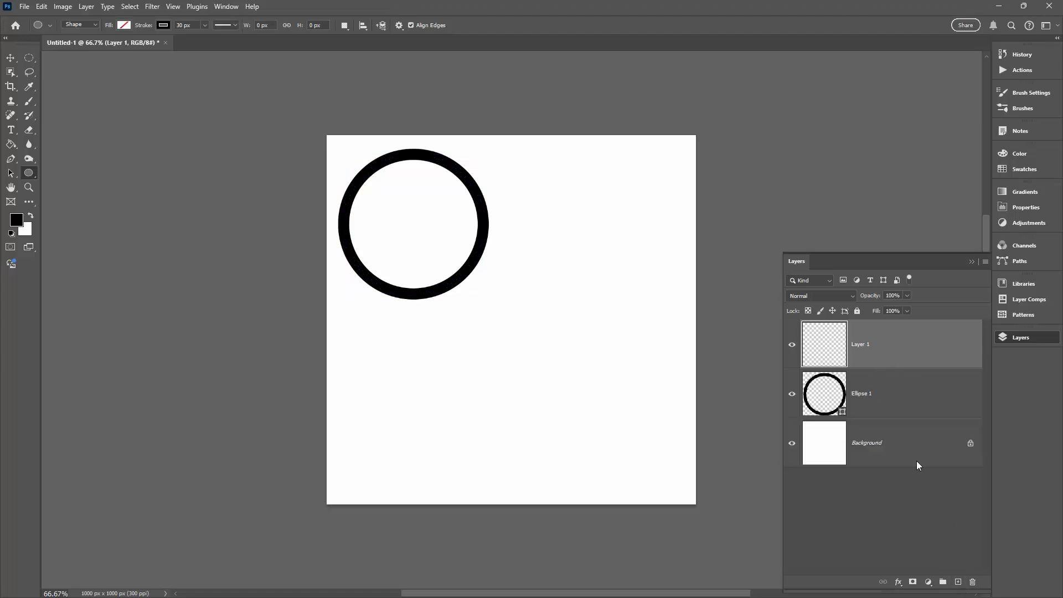
left_click_drag(524, 209, 659, 390)
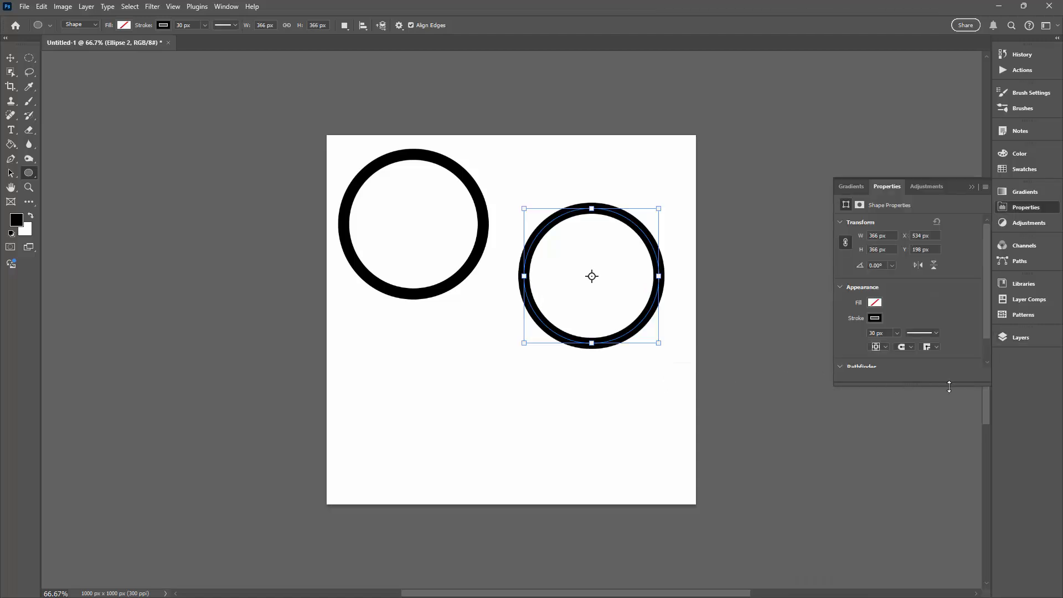
Float the Layers panel beside the canvas and draw a circle about 316 px wide on a new layer at the canvas's lower right
left_click(1002, 339)
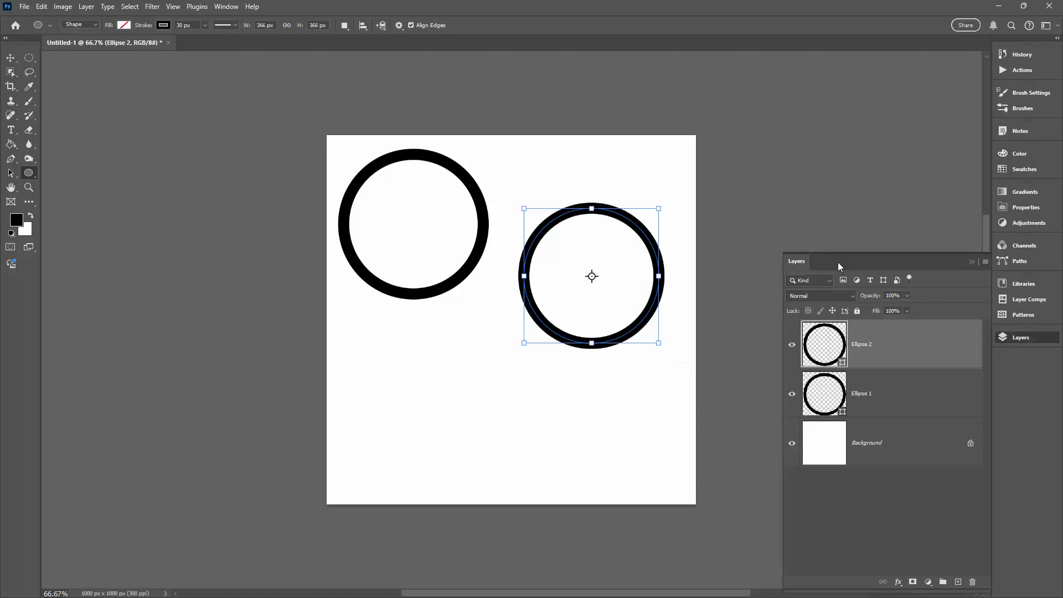
left_click_drag(838, 262, 115, 166)
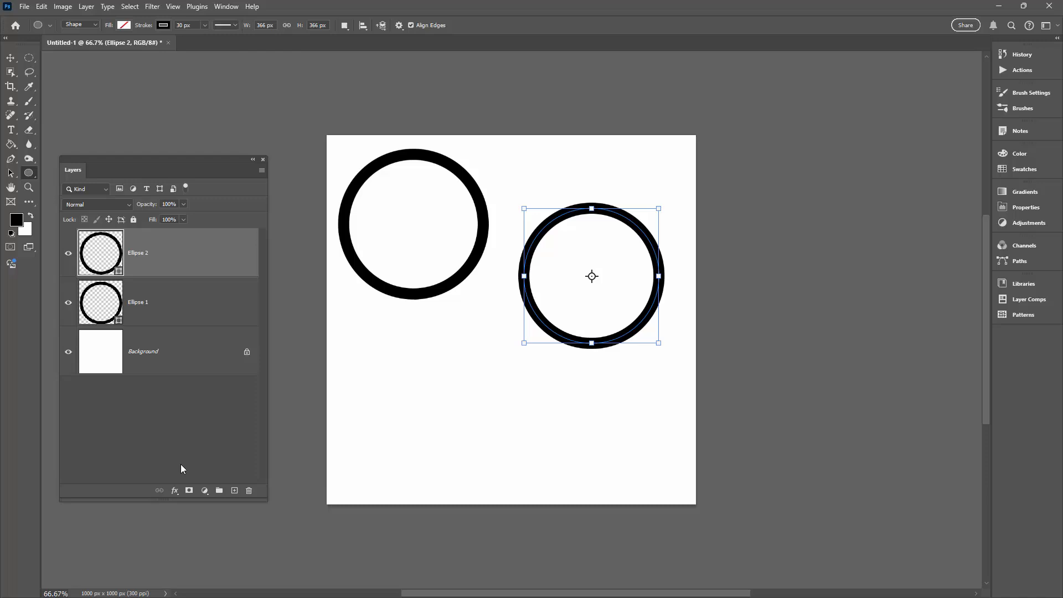
left_click(234, 491)
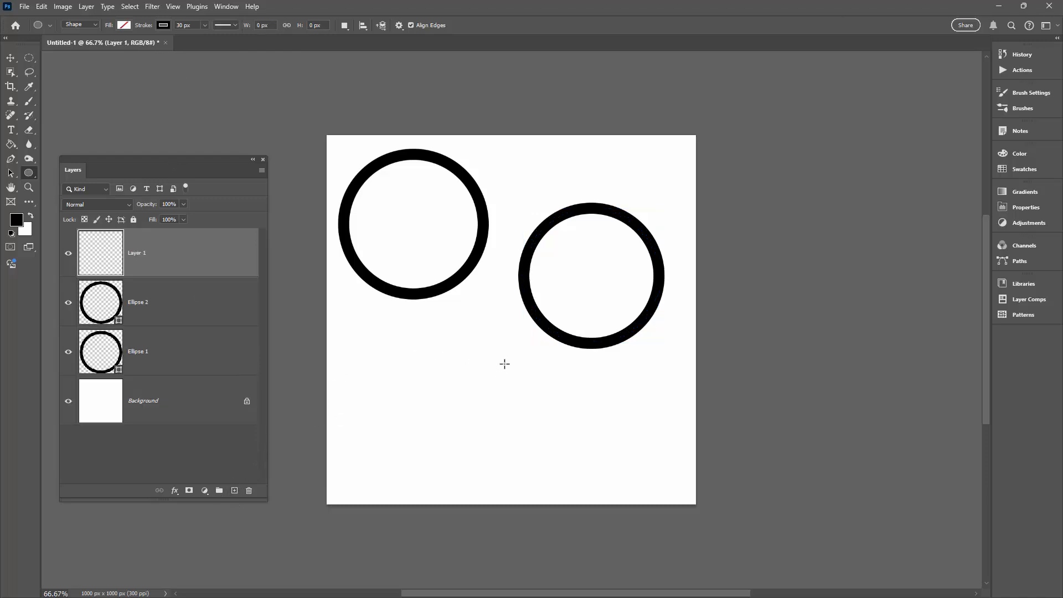
mouse_move(516, 355)
left_mouse_down()
mouse_move(600, 440)
mouse_move(633, 495)
left_mouse_up()
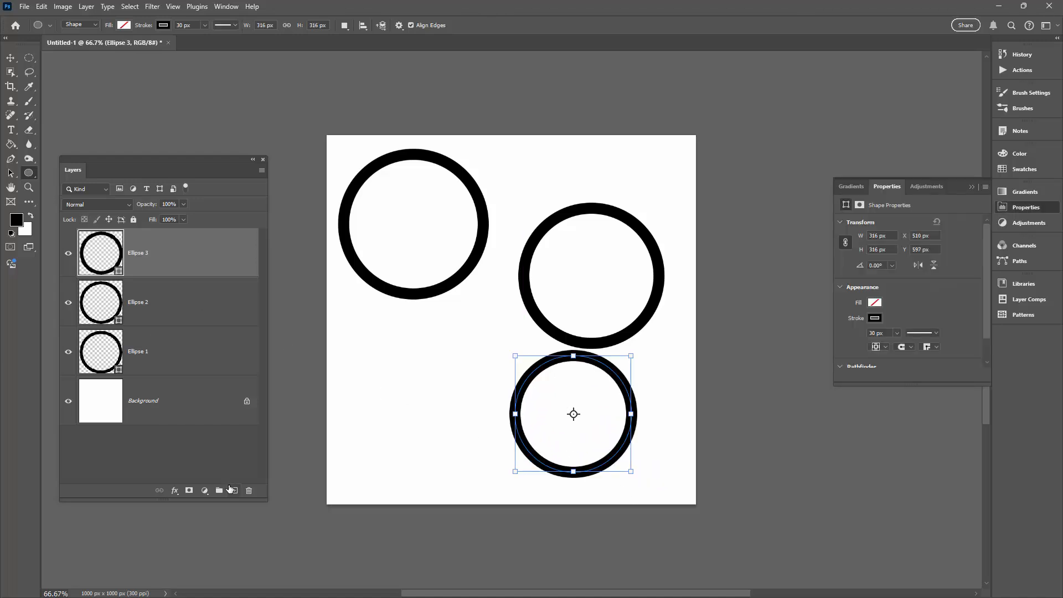
Draw two more circles on separate layers, about 303 px wide at the canvas's lower left and about 240 px wide near its top edge
left_click(233, 490)
left_click_drag(350, 325, 460, 436)
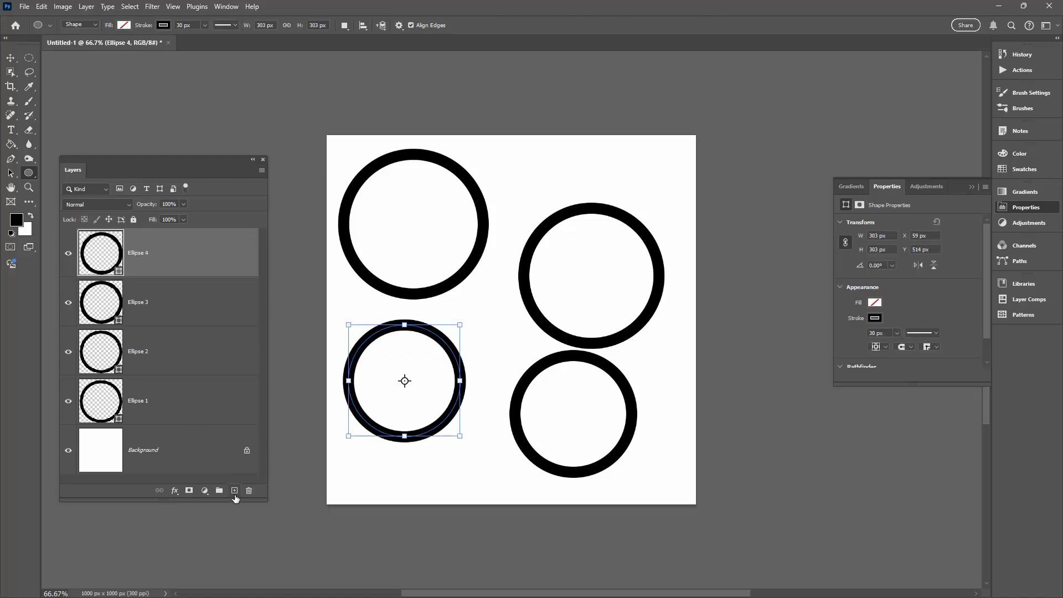
left_click(235, 491)
mouse_move(504, 149)
left_mouse_down()
mouse_move(581, 233)
mouse_move(587, 260)
left_mouse_up()
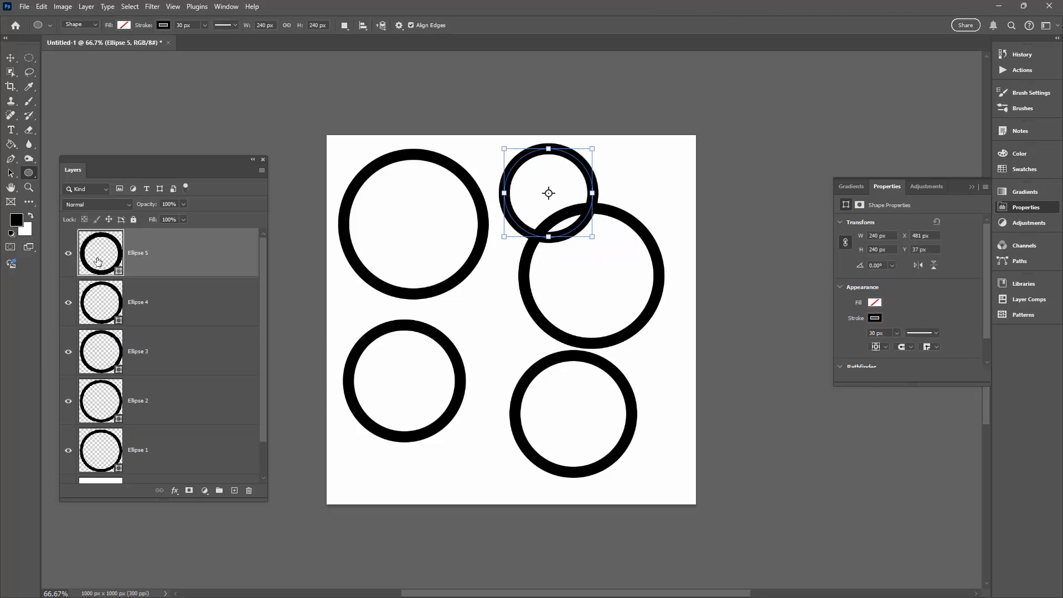
Spread the circles apart so that none overlap, and replace the upper-left circle with one about 346 px wide
left_click(11, 174)
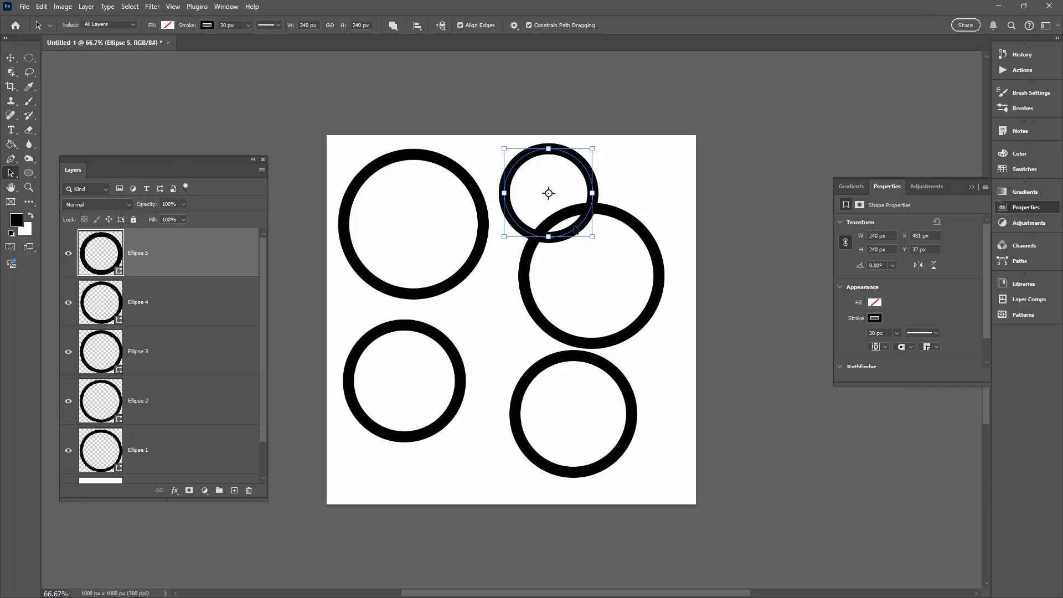
left_click_drag(644, 325, 657, 338)
left_click_drag(556, 476, 532, 495)
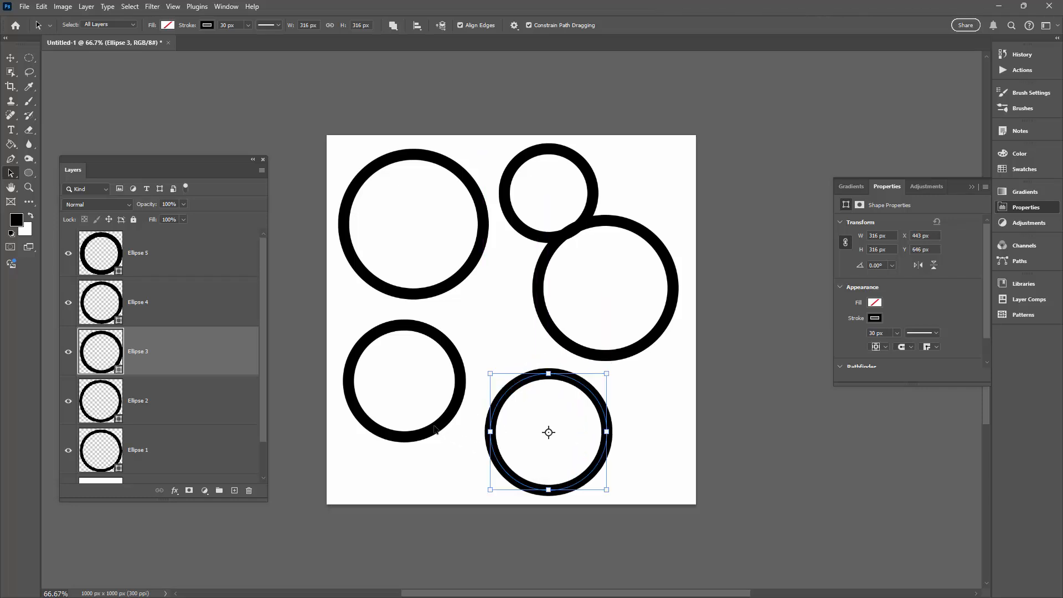
left_click_drag(435, 429, 444, 437)
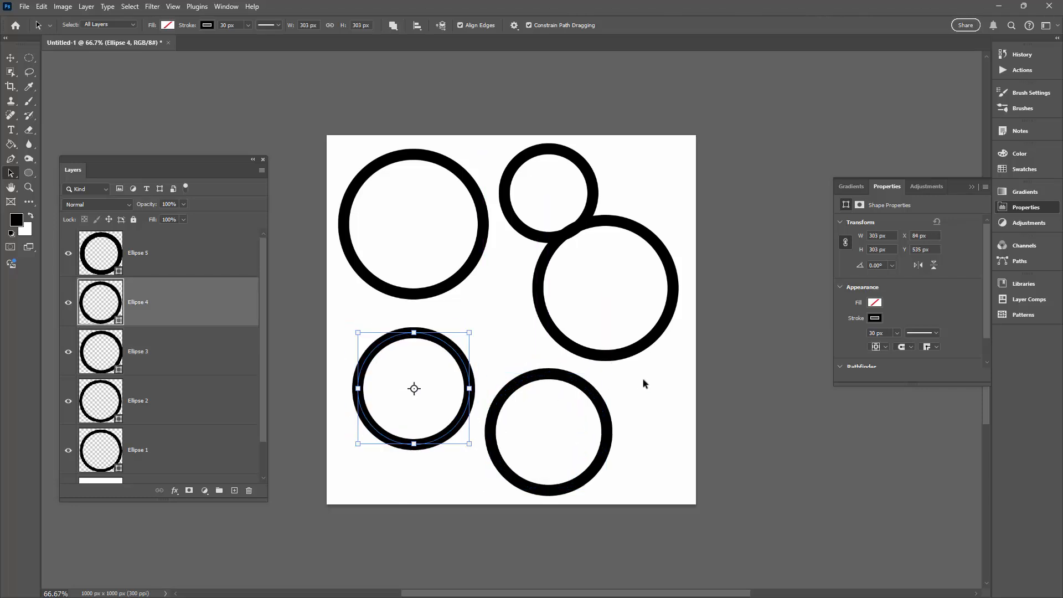
left_click_drag(628, 358, 625, 357)
left_click_drag(511, 224, 498, 220)
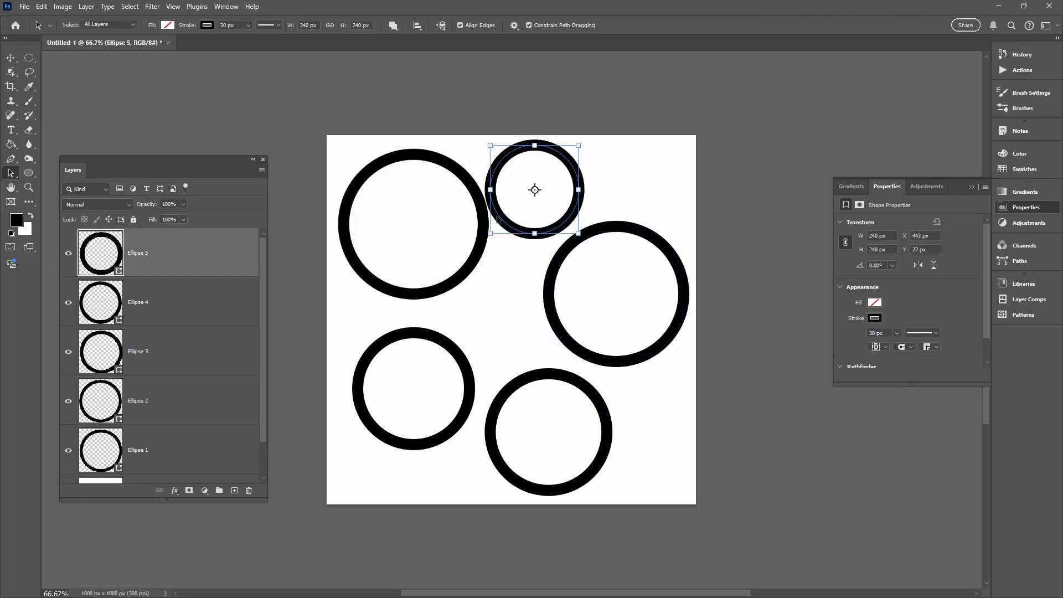
left_click(434, 294)
left_click_drag(433, 292, 433, 300)
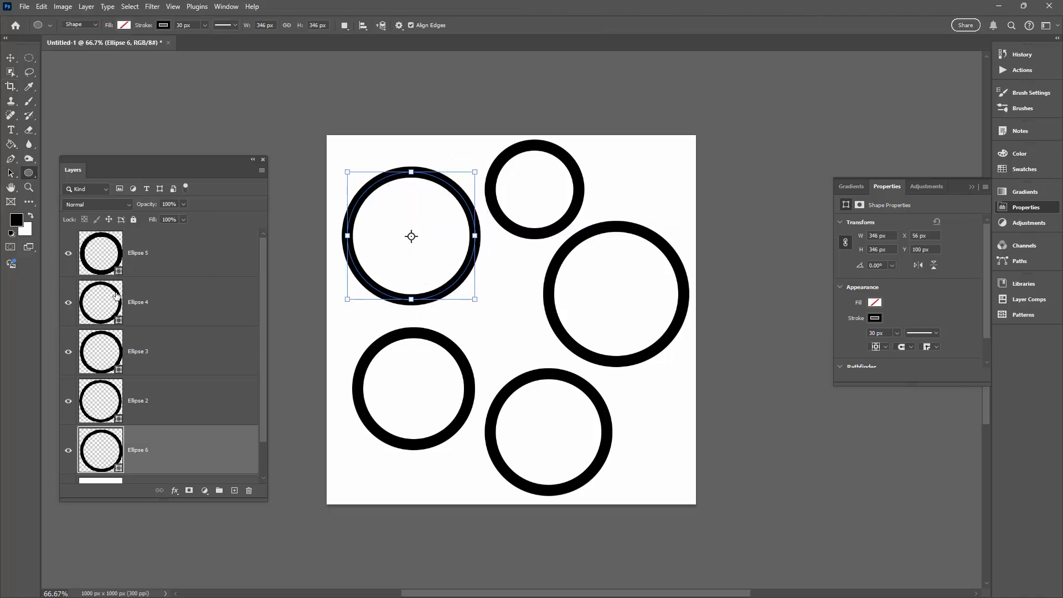
Draw two straight horizontal lines with the Pen tool past both canvas edges, one through the upper circles and one through the lower circles
left_click(10, 160)
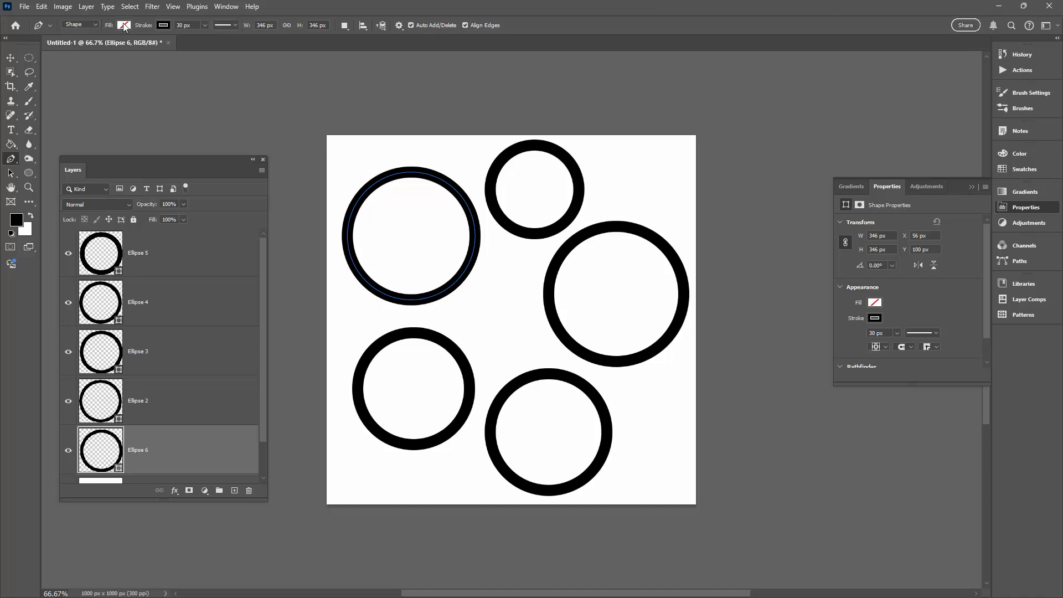
left_click(284, 218)
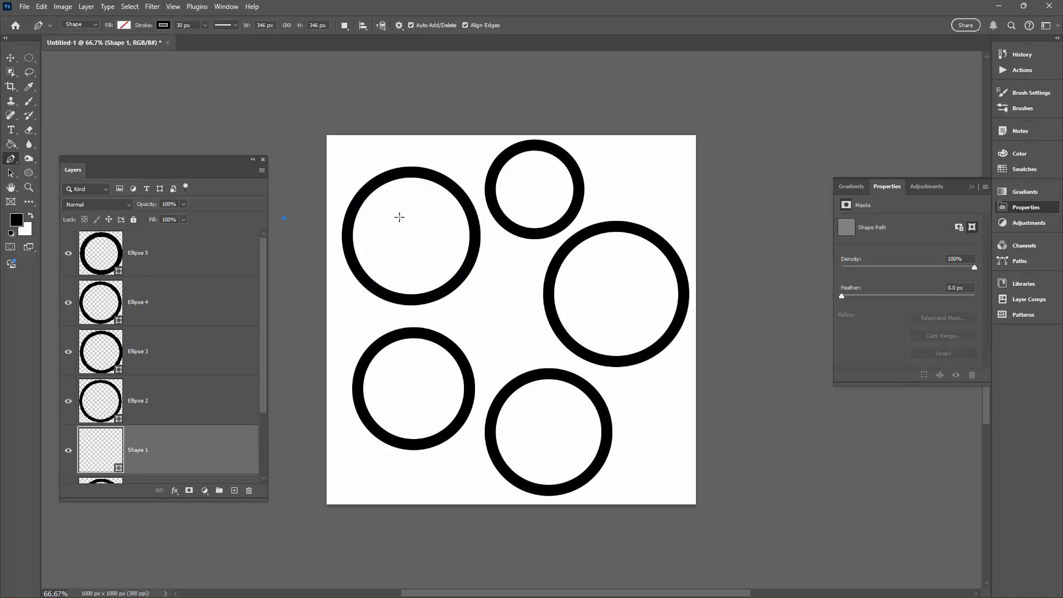
left_click(756, 220)
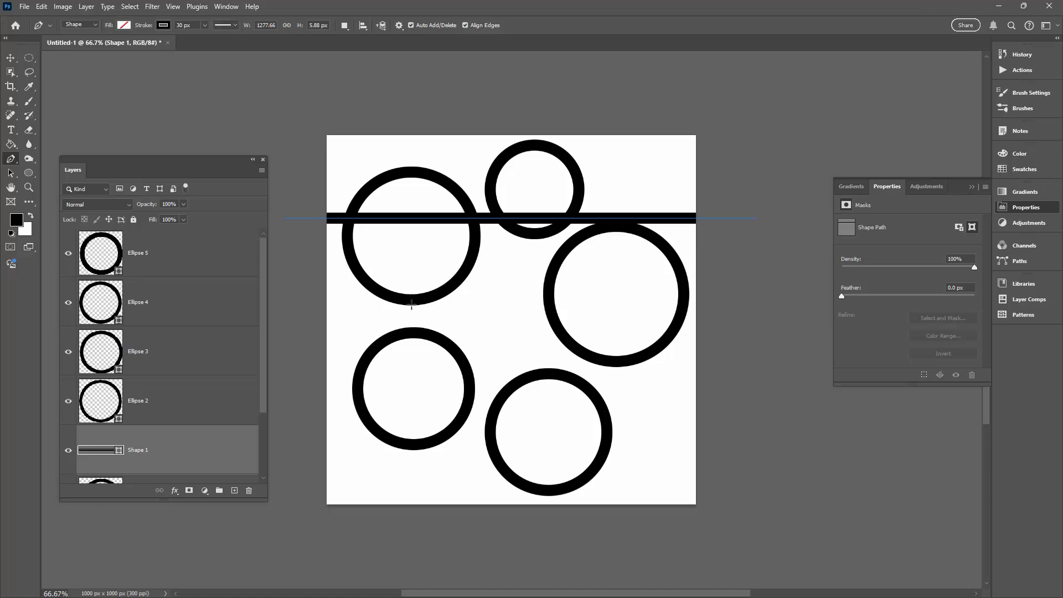
key("Escape")
left_click(293, 385)
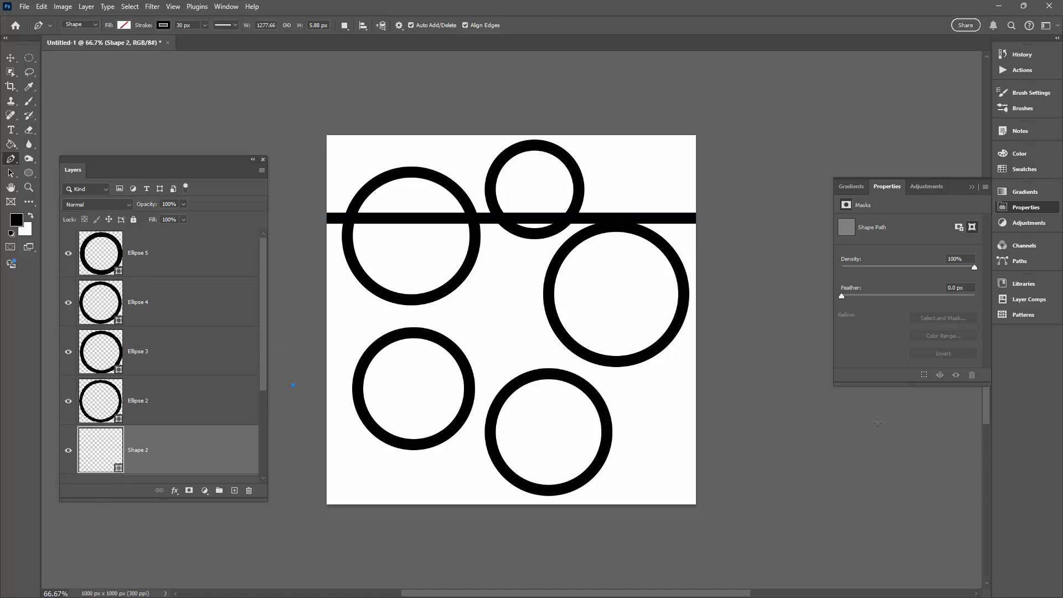
left_click(794, 417, "shift")
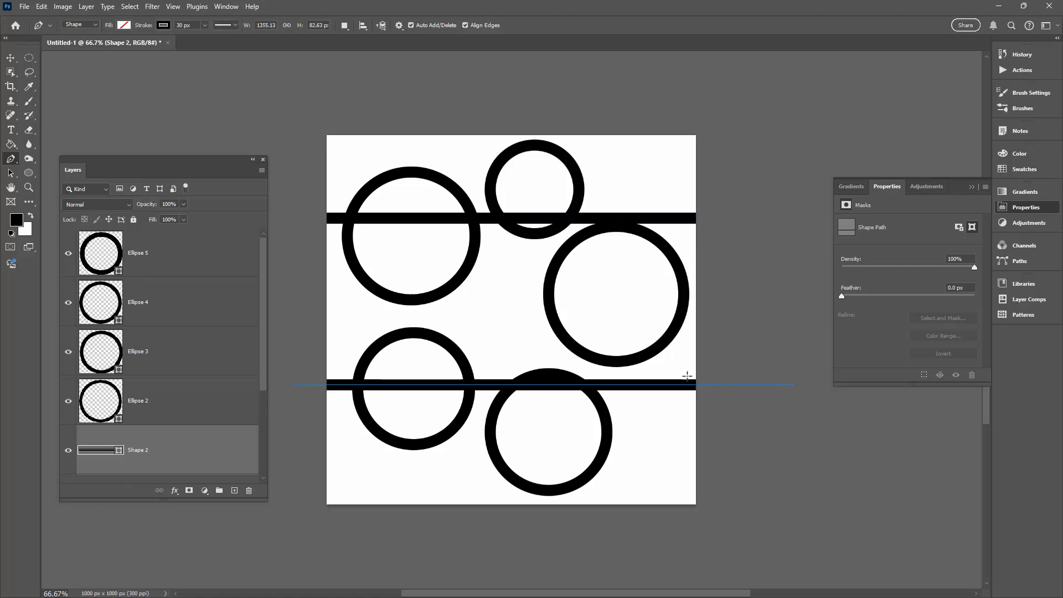
key("Escape")
Draw two vertical lines past the canvas's top and bottom edges, one through the rightmost circle and one through the two left circles
left_click(641, 116)
left_click(639, 550, "shift")
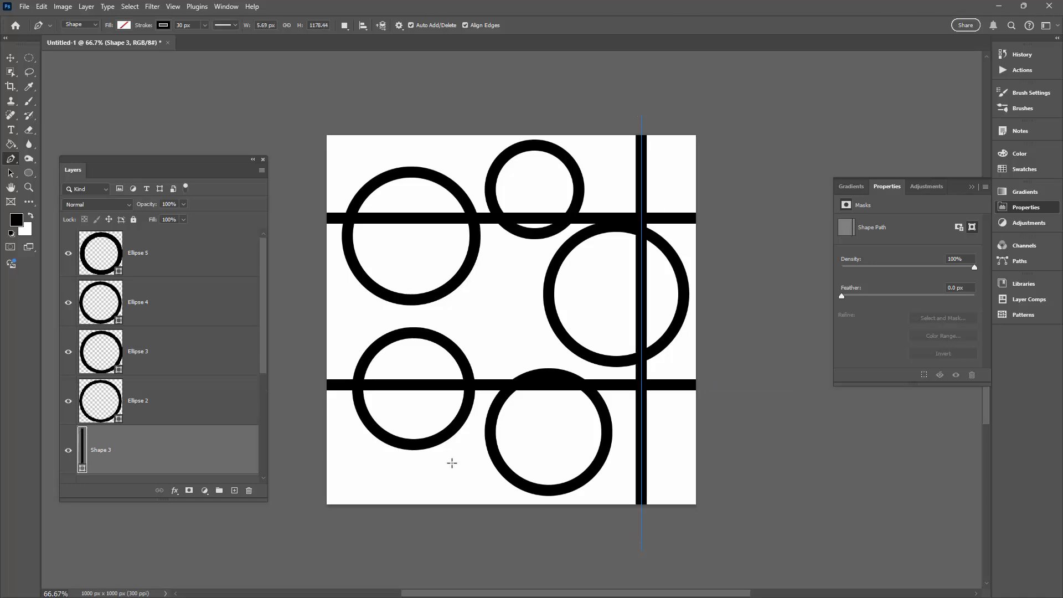
key("Escape")
left_click(412, 105)
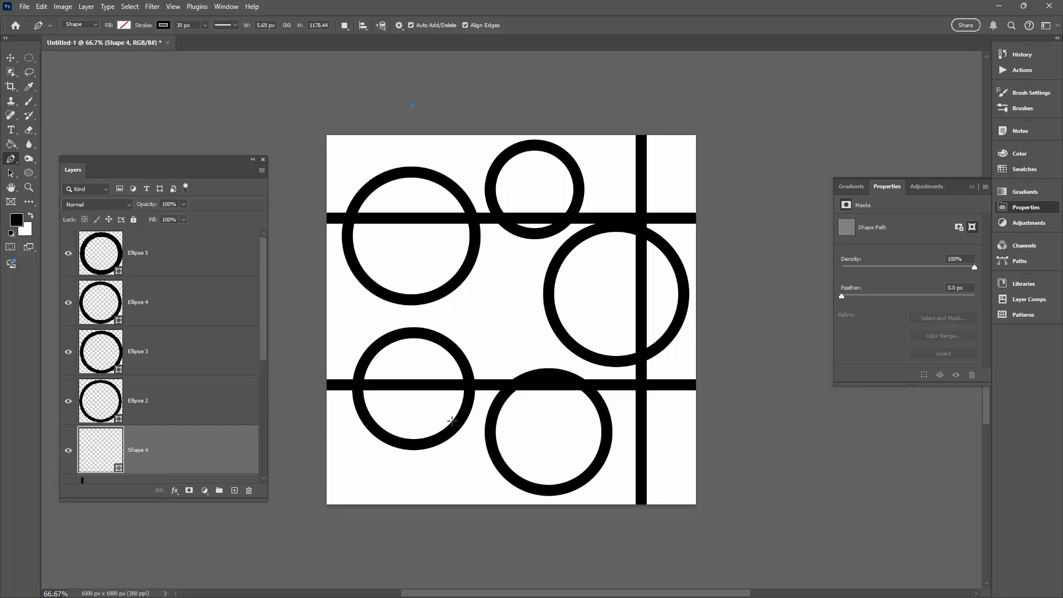
left_click(409, 551, "shift")
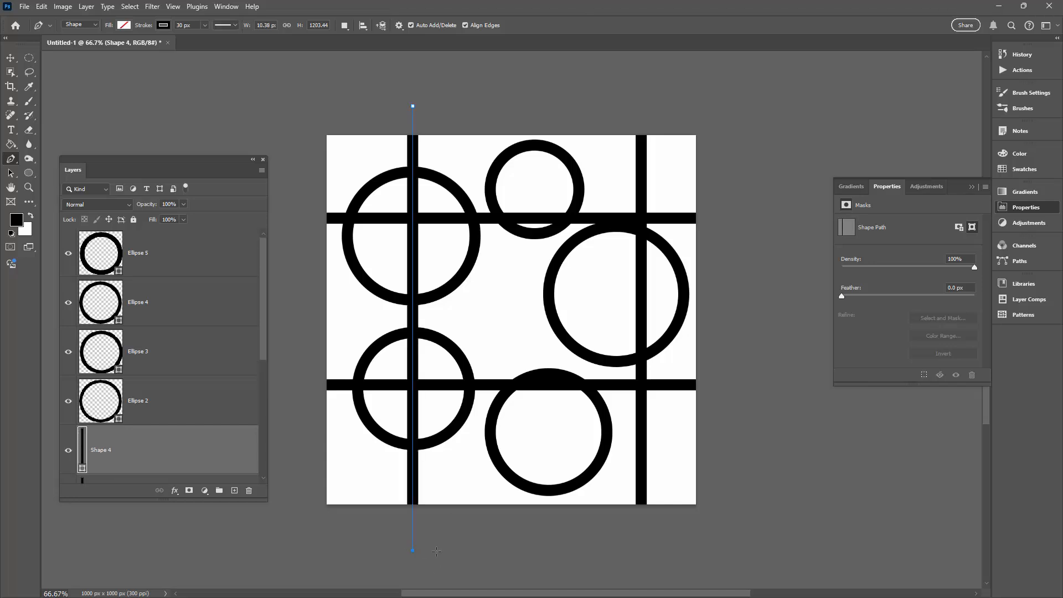
left_click(505, 435)
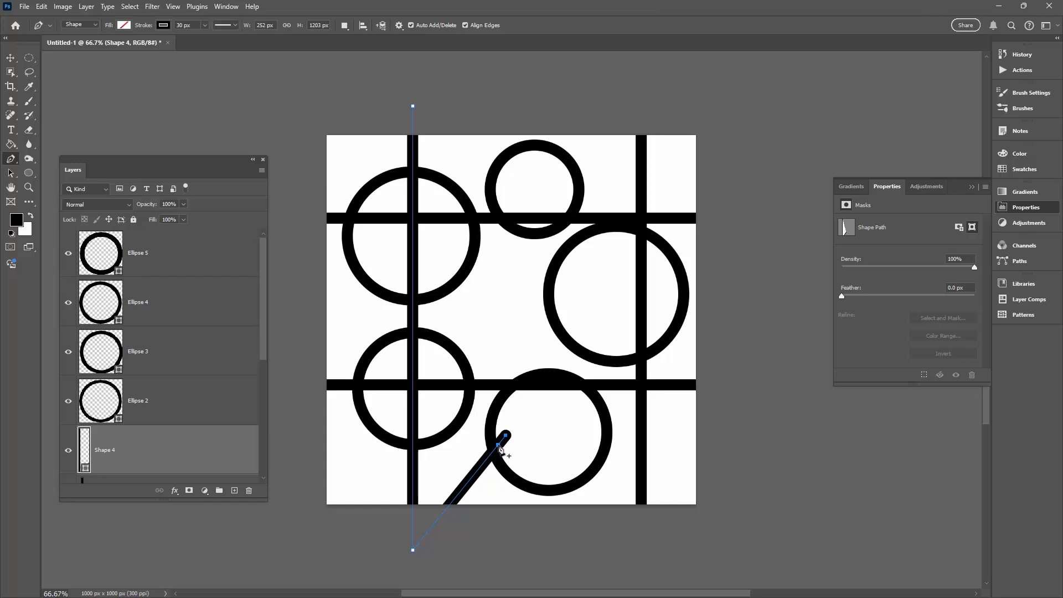
key("ctrl+z")
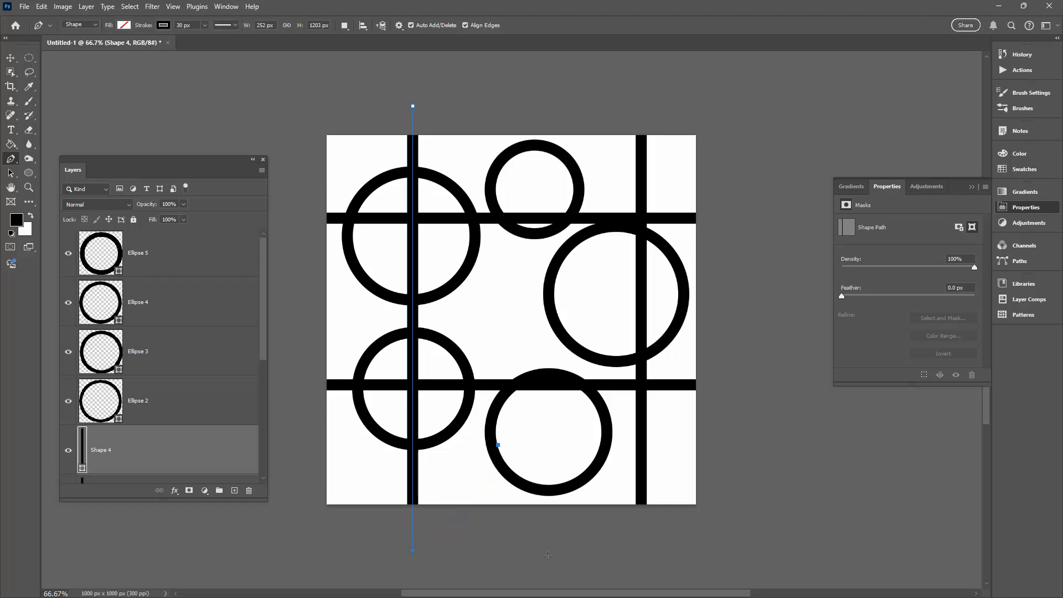
key("Escape")
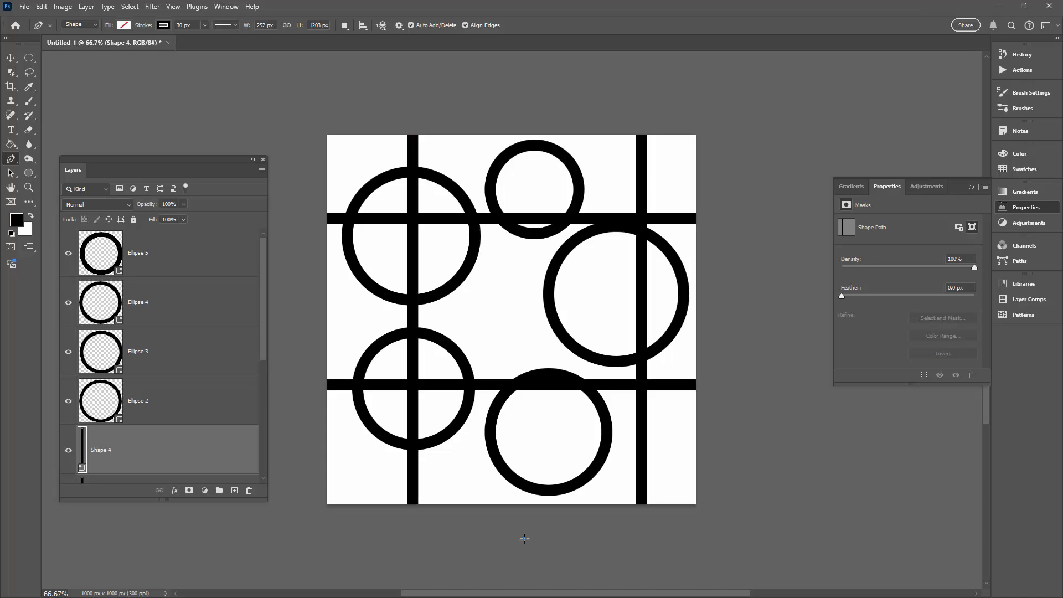
Draw a vertical line near the canvas's middle and two horizontal lines, one between the existing horizontals and one near the bottom edge
left_click(523, 538)
left_click(524, 85)
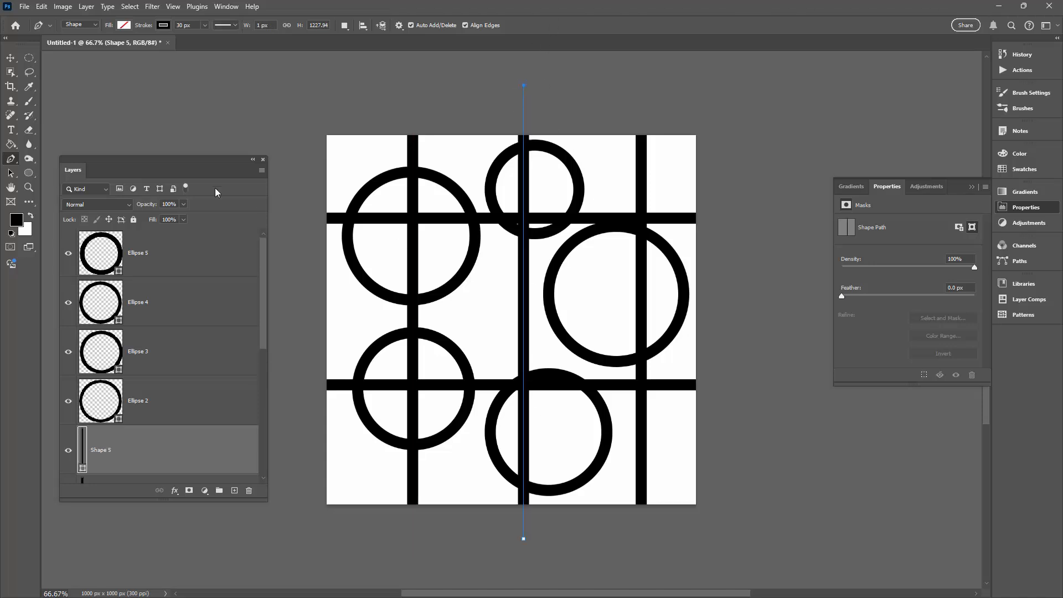
key("Escape")
left_click(287, 288)
left_click(755, 288)
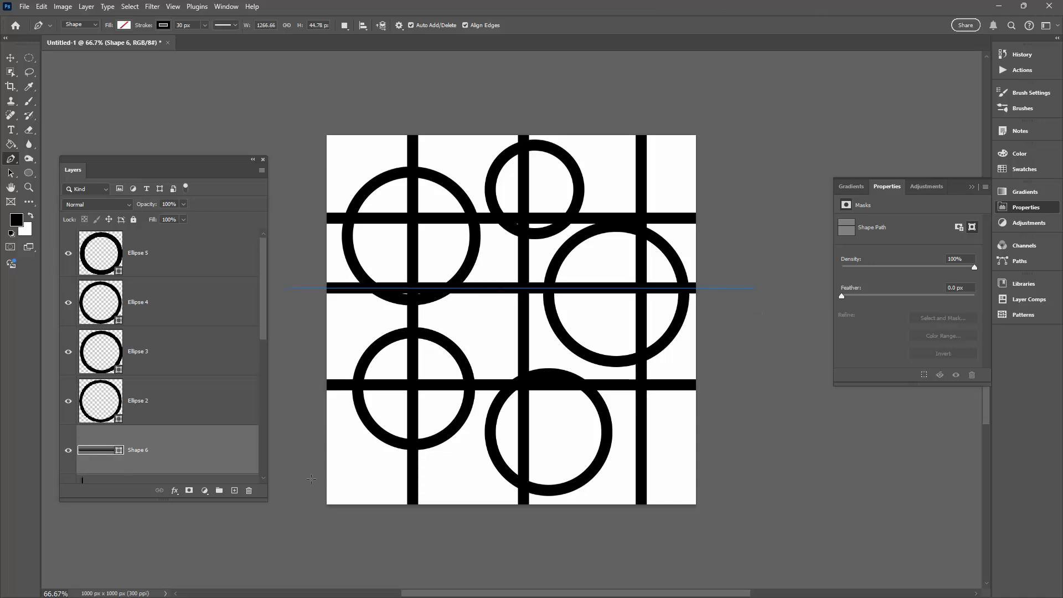
key("Escape")
left_click(709, 479)
left_click(309, 479)
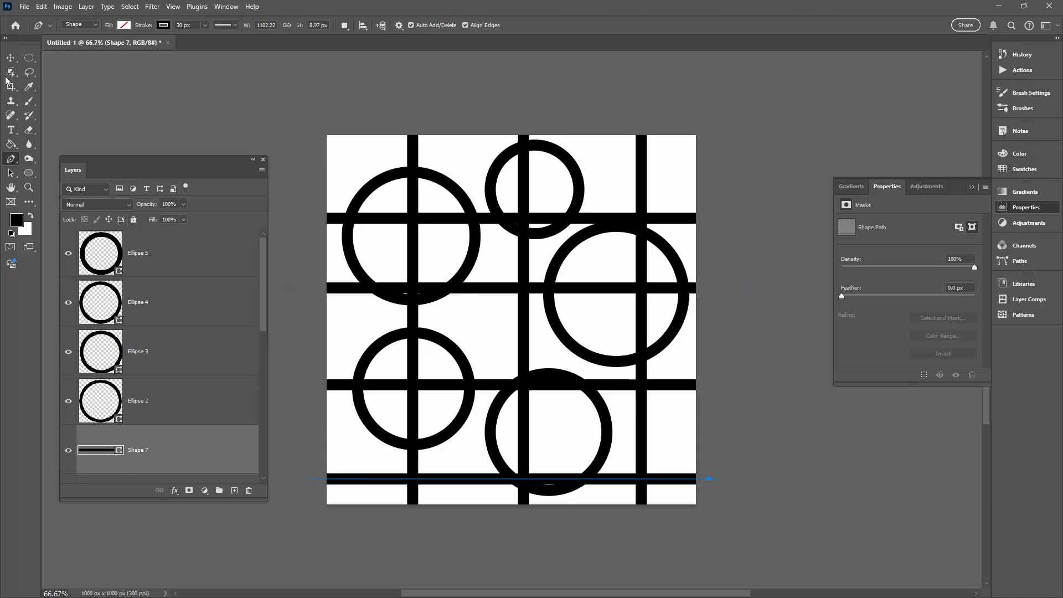
Move the two upper horizontal lines slightly upward with the Path Selection tool so they cross the circles away from their outer rims
left_click(11, 173)
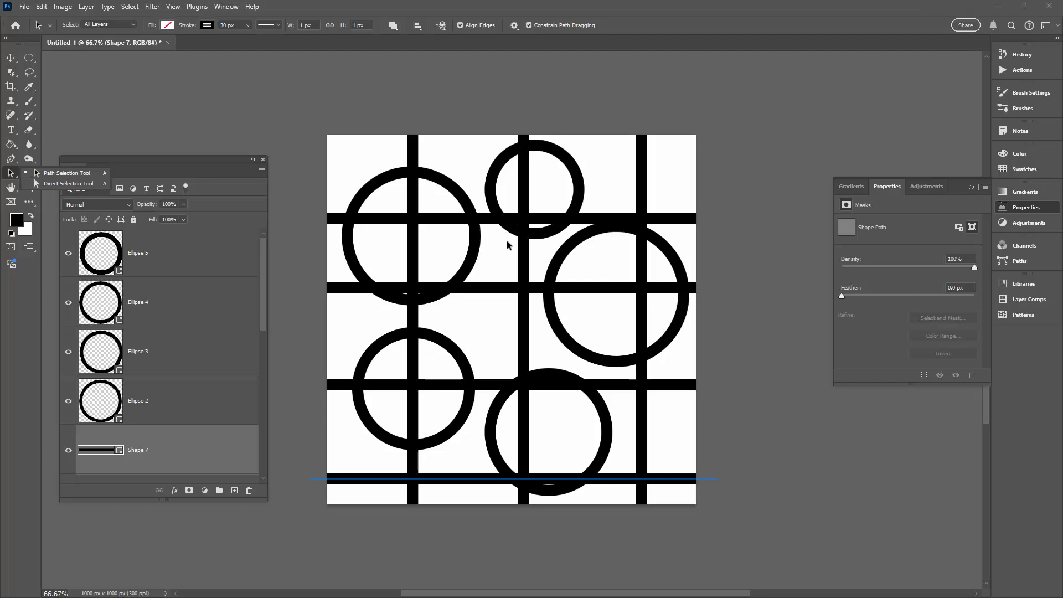
left_click(606, 220)
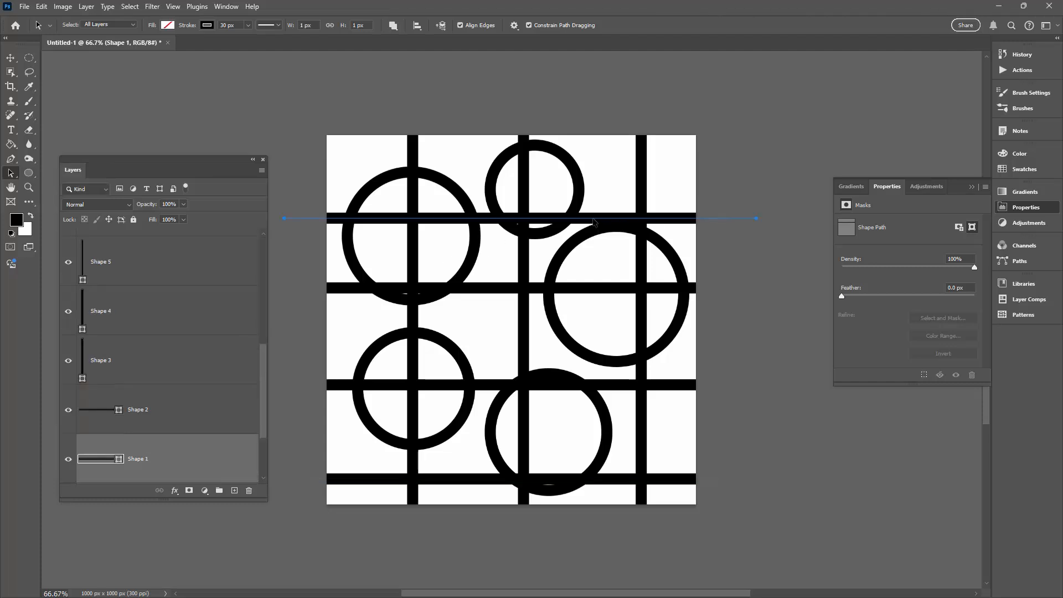
left_click_drag(593, 222, 593, 205)
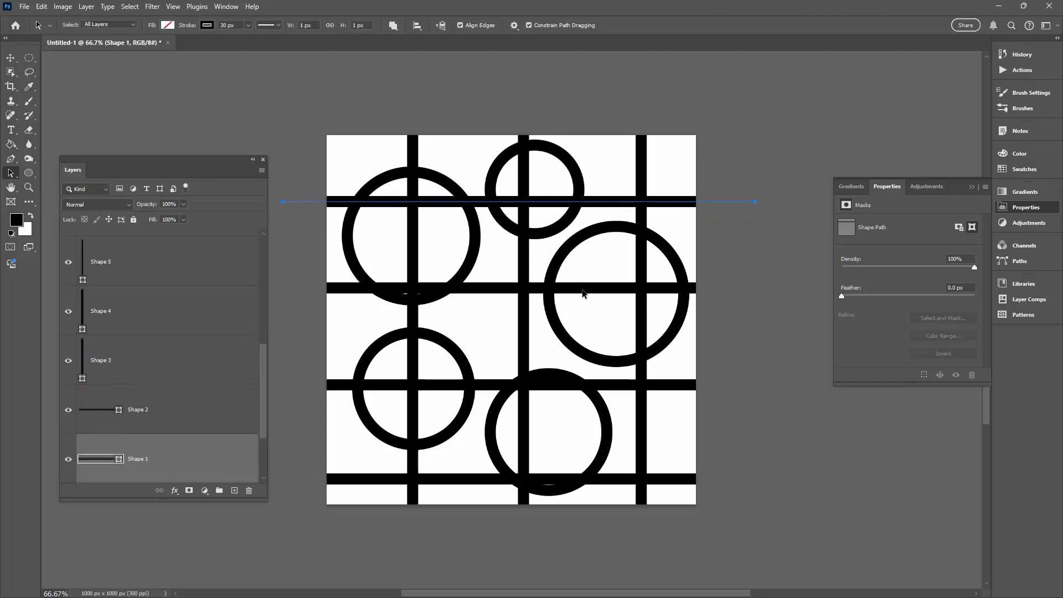
left_click(407, 297)
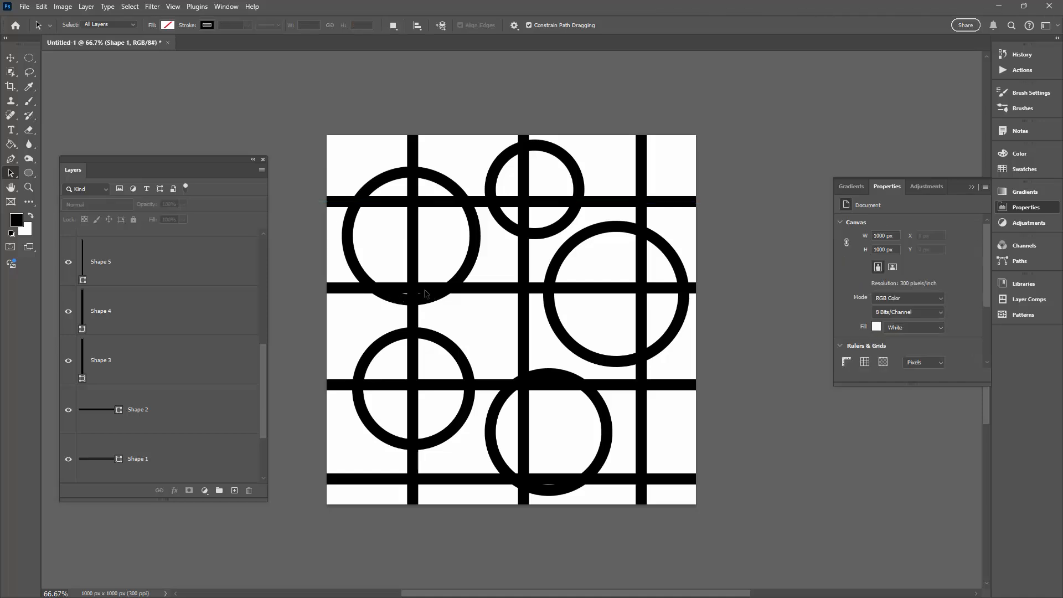
left_click(458, 287)
left_click_drag(472, 292, 471, 280)
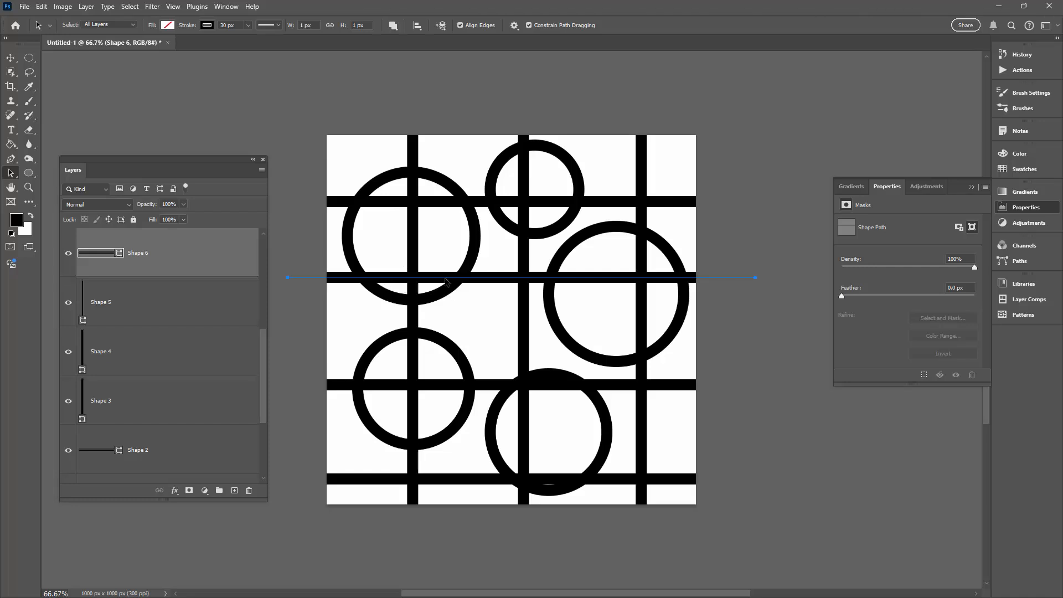
Shrink the bottom circle to about 250 px wide and move it onto the rightmost vertical line near the canvas's lower-right corner
left_click(547, 379)
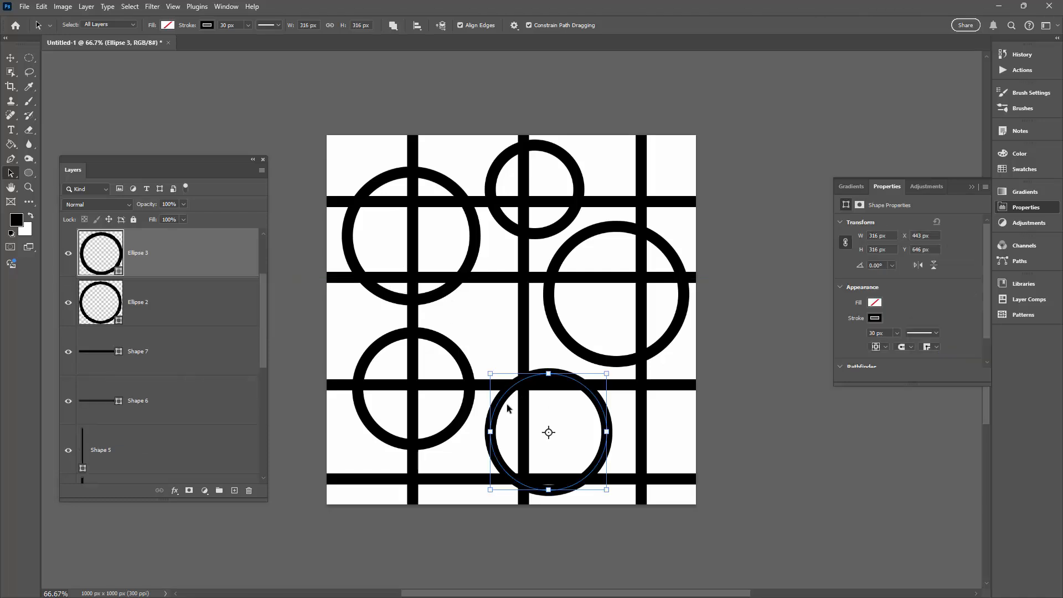
mouse_move(494, 413)
left_mouse_down()
mouse_move(504, 410)
mouse_move(499, 382)
mouse_move(497, 395)
left_mouse_up()
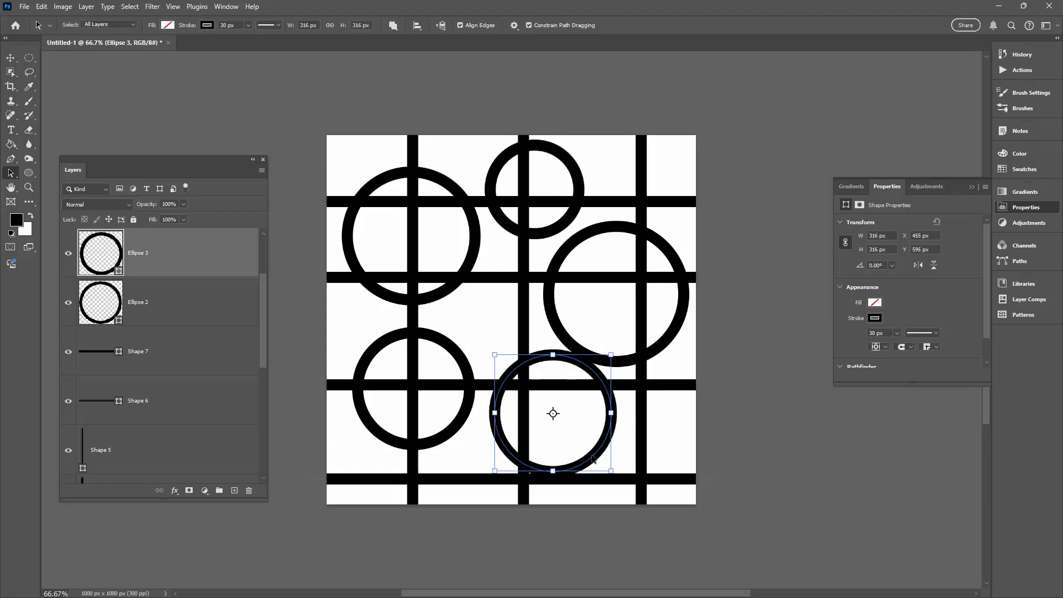
left_click_drag(602, 453, 627, 470)
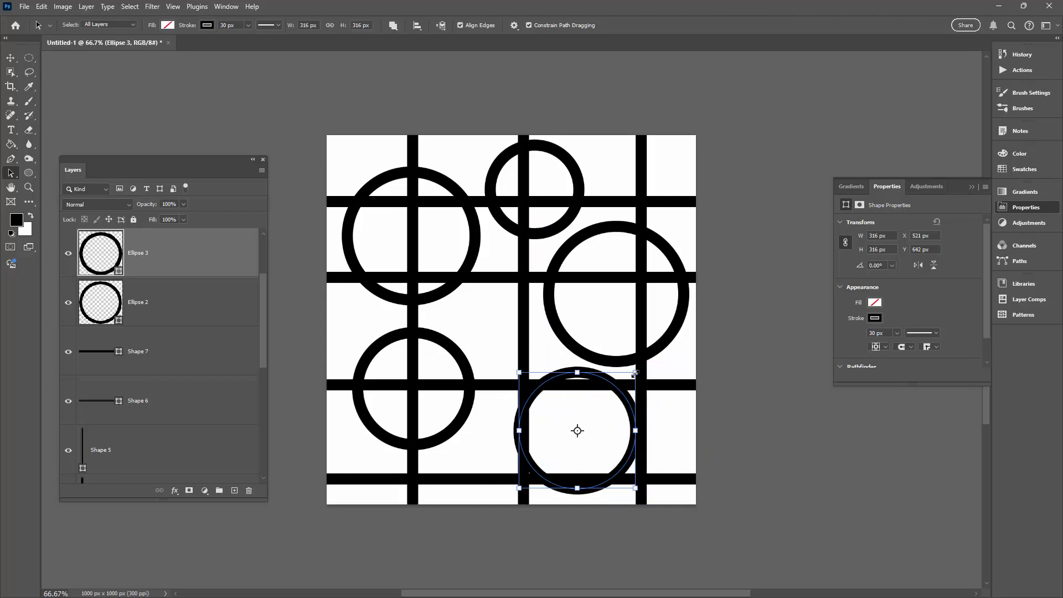
left_click_drag(635, 373, 600, 419)
mouse_move(528, 474)
left_mouse_down()
mouse_move(614, 451)
mouse_move(602, 481)
left_mouse_up()
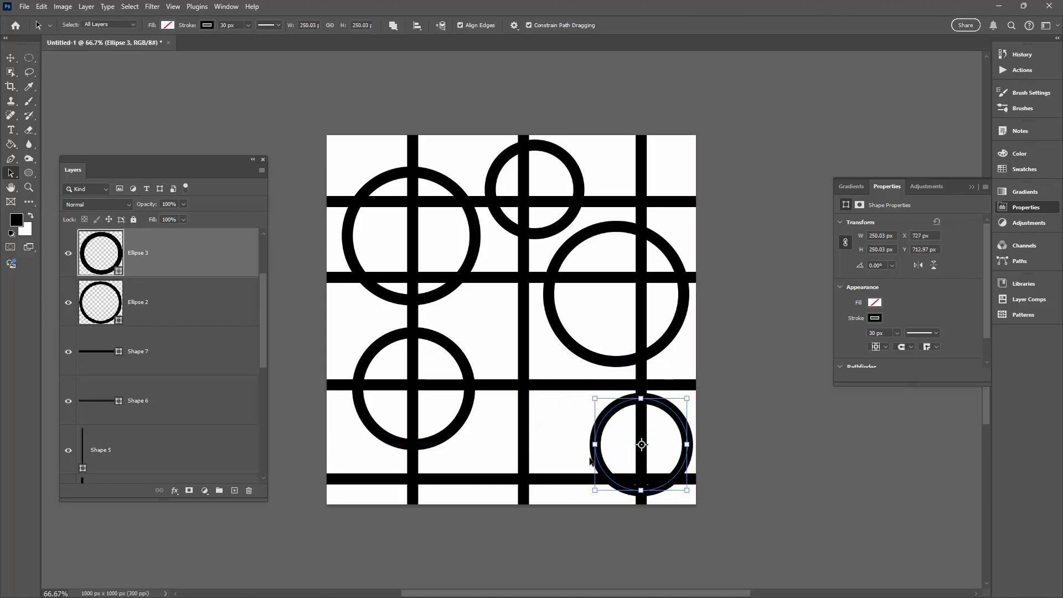
Move the lowest horizontal line slightly upward through the lower-right circle and deselect it
left_click(484, 480)
left_click_drag(484, 484, 485, 468)
left_click(733, 444)
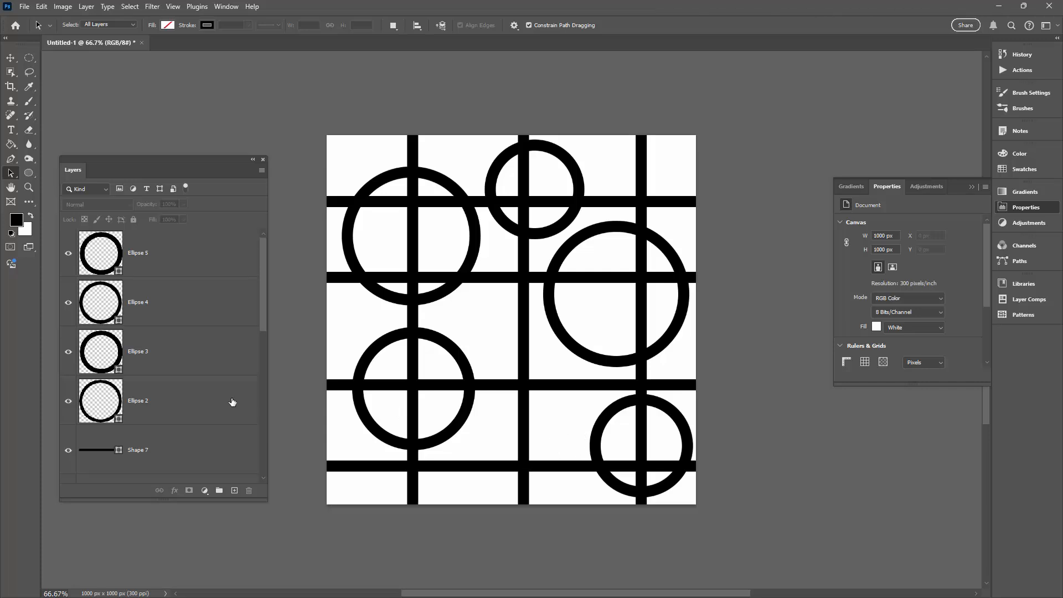
Draw a straight horizontal line with the Pen tool between the two lowest horizontals, past both canvas edges, and nudge it down slightly
key("p")
left_click(293, 416)
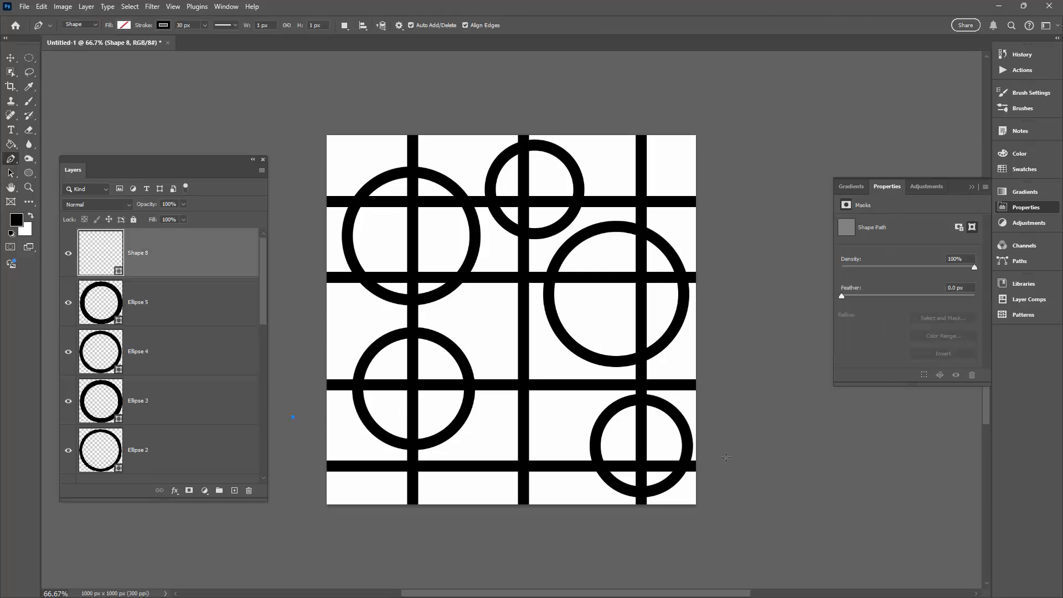
left_click(742, 417, "shift")
key("v")
key("Down")
key("Down")
key("Down")
key("Down")
key("Down")
key("Down")
key("Down")
key("Down")
key("Down")
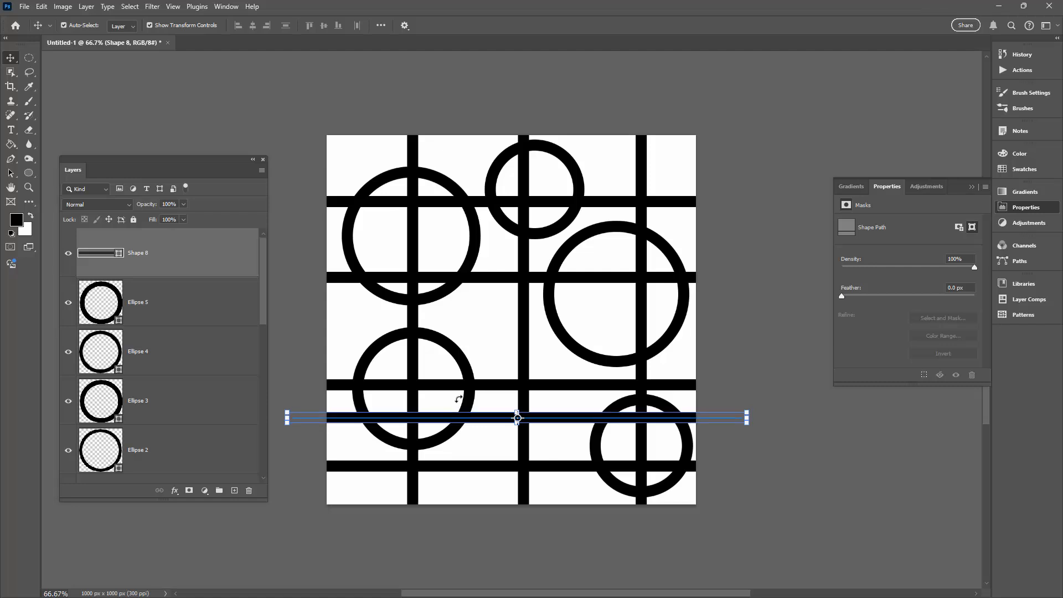
left_click(786, 171)
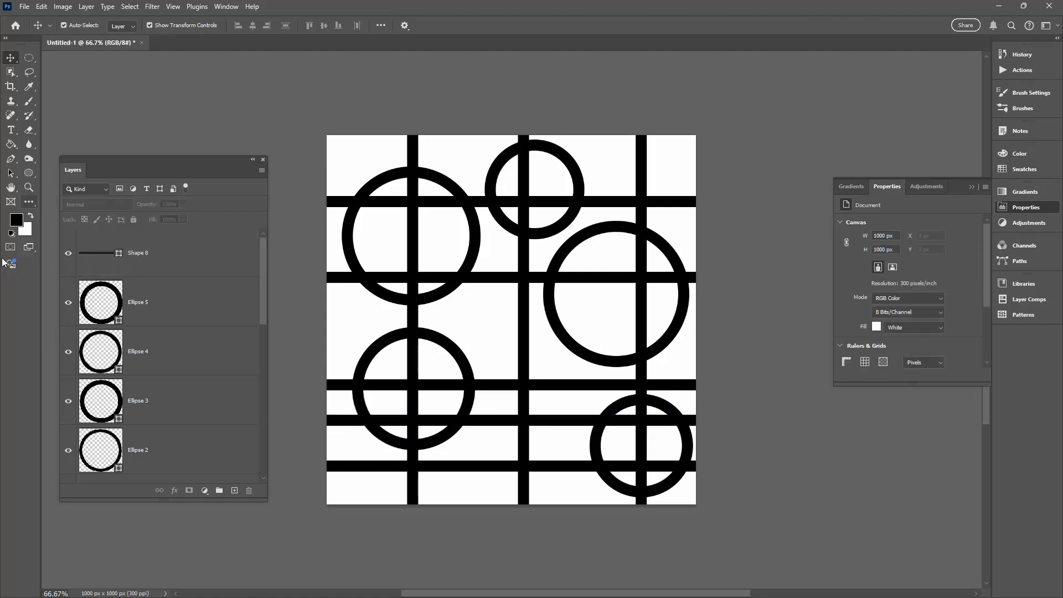
Rasterize all the circle and line layers above the background and merge them into one layer
left_click(191, 304)
left_click(227, 247)
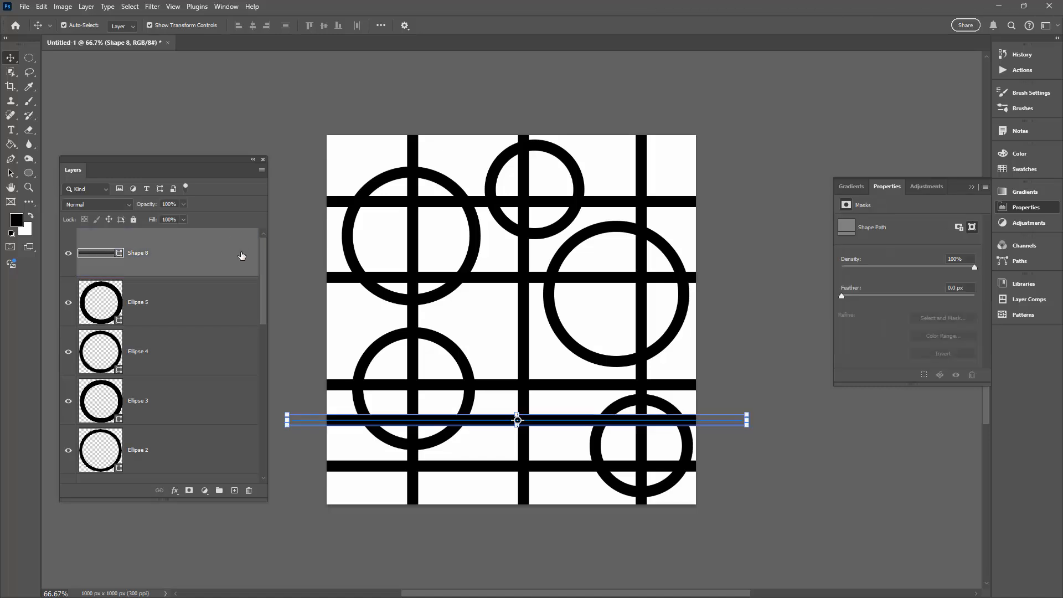
left_click_drag(262, 247, 257, 400)
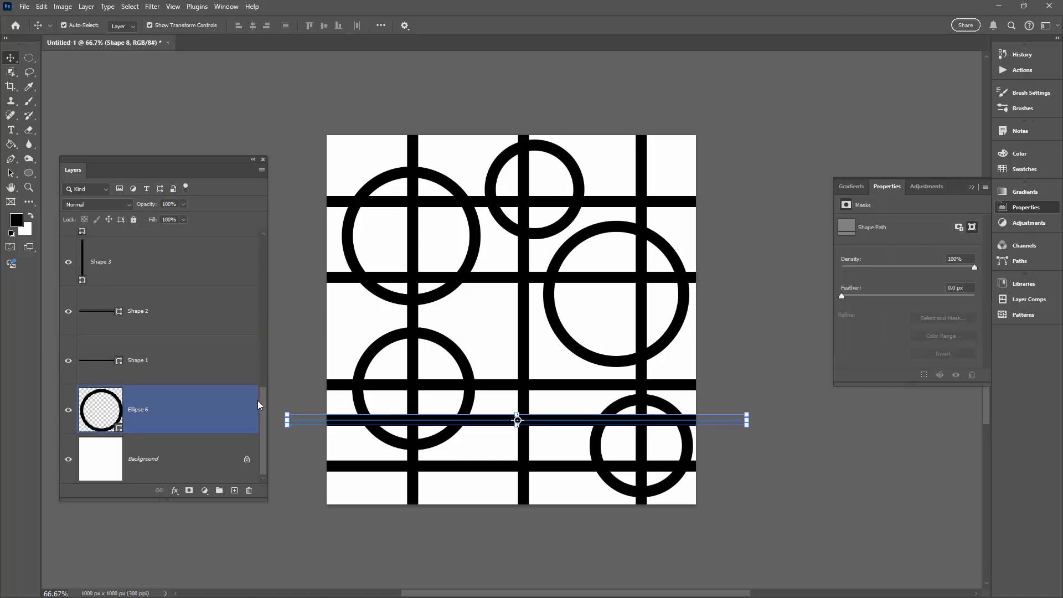
left_click(178, 408, "shift")
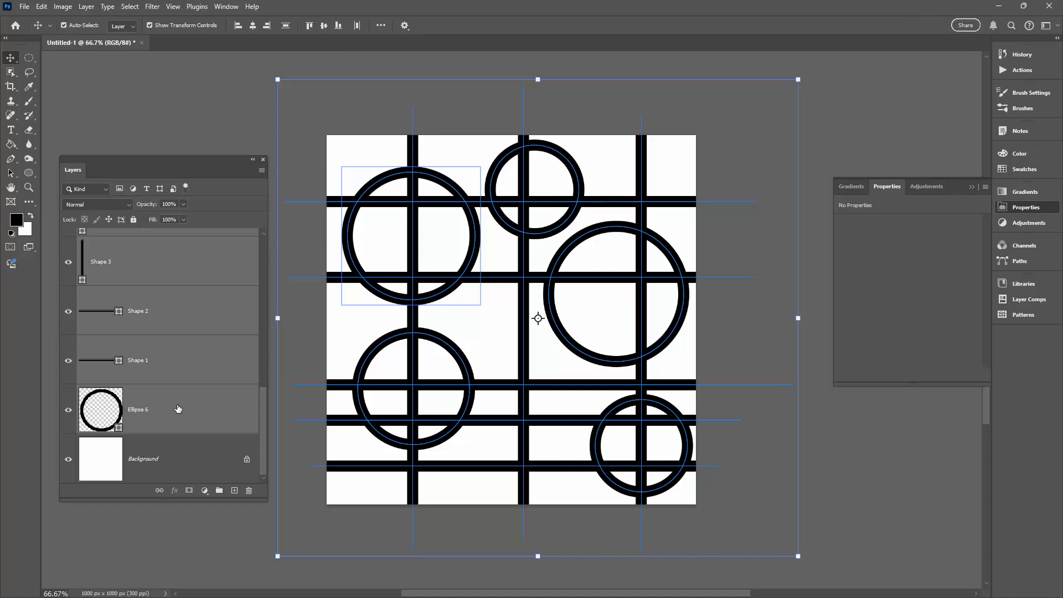
right_click(152, 359)
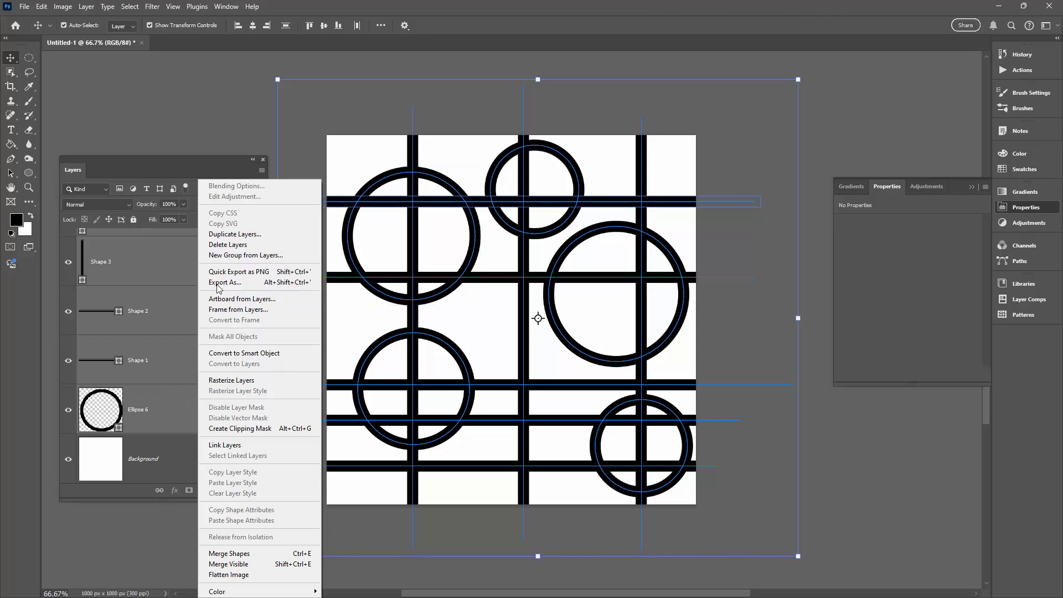
left_click(237, 381)
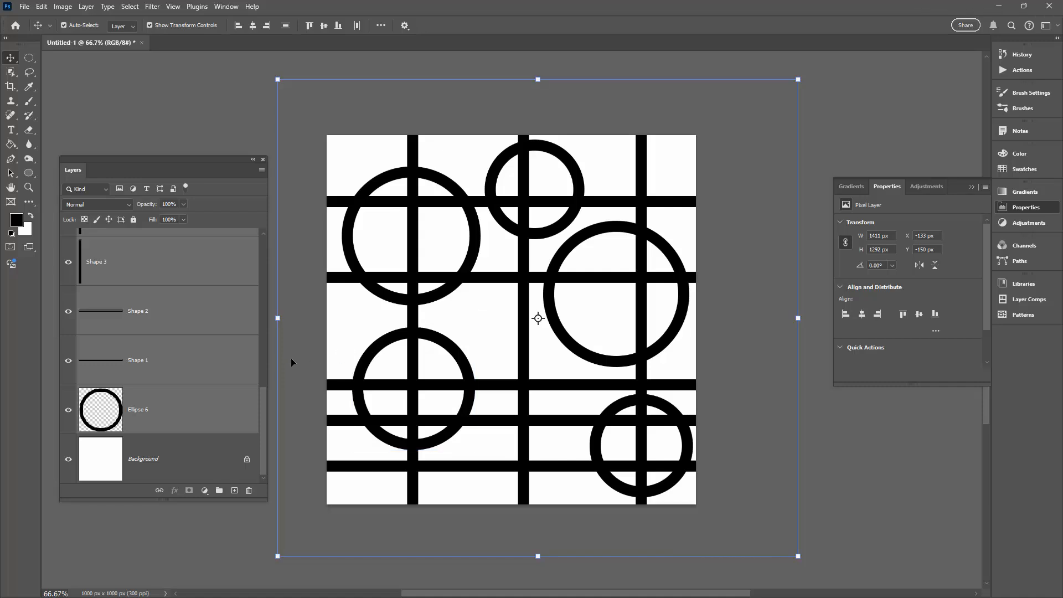
right_click(200, 353)
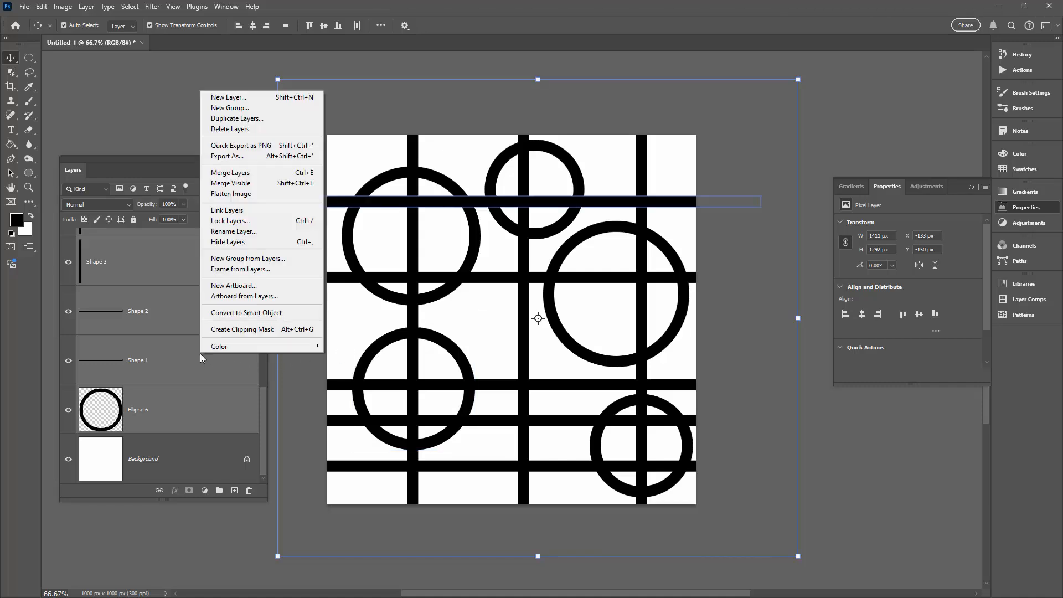
left_click(259, 173)
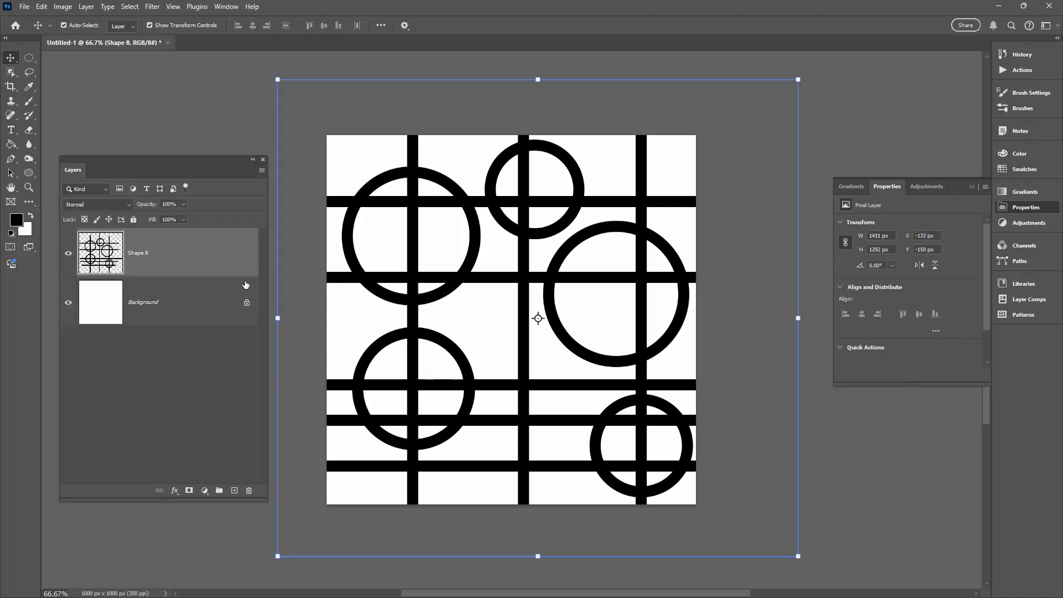
left_click(822, 442)
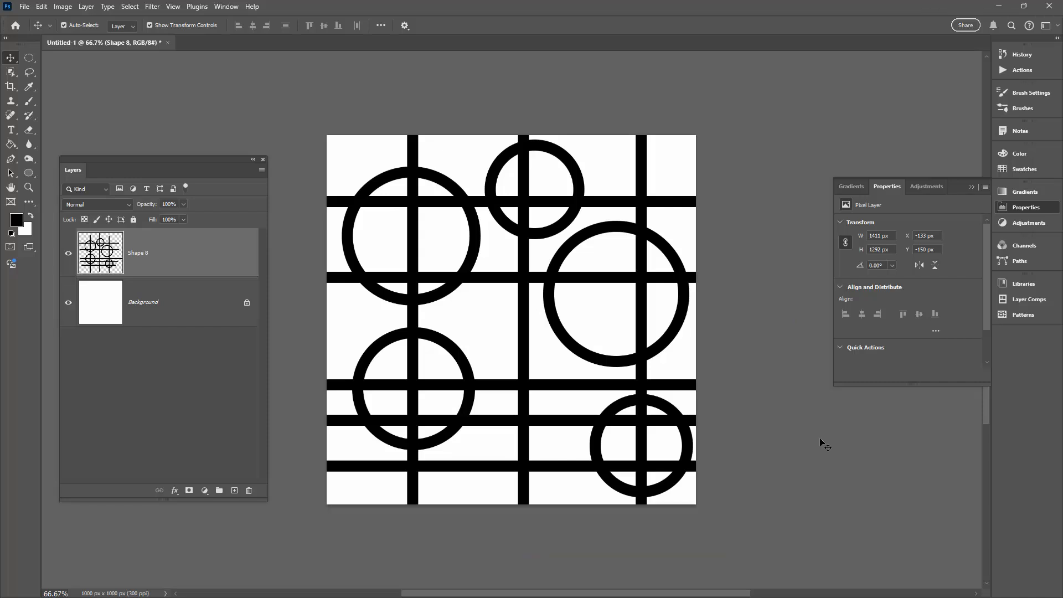
Start the Maximum filter on the merged layer and adjust its radius to 10.5 px, preserving roundness
left_click(109, 253)
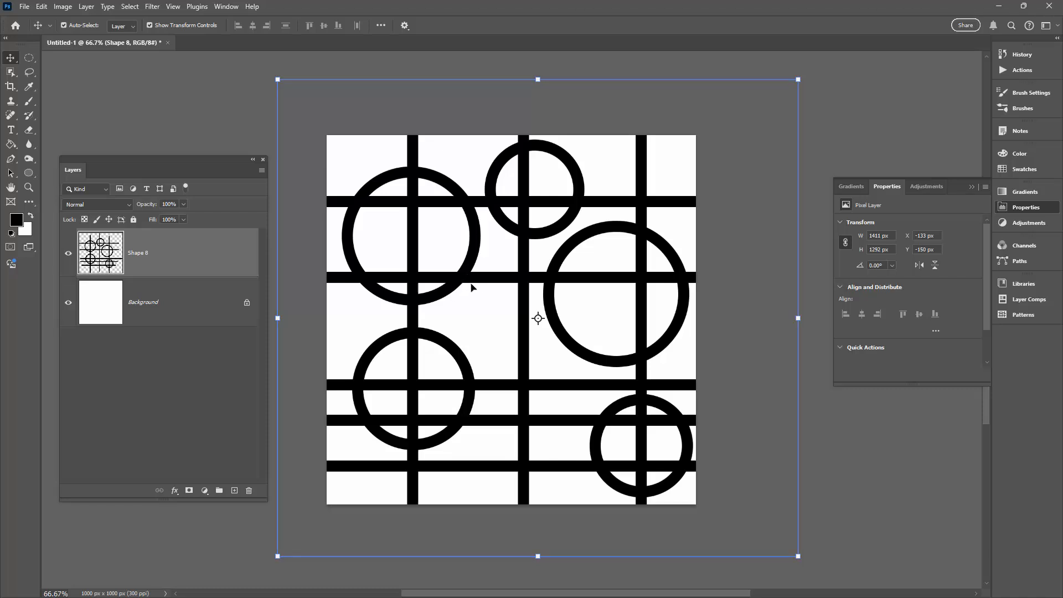
left_click(152, 6)
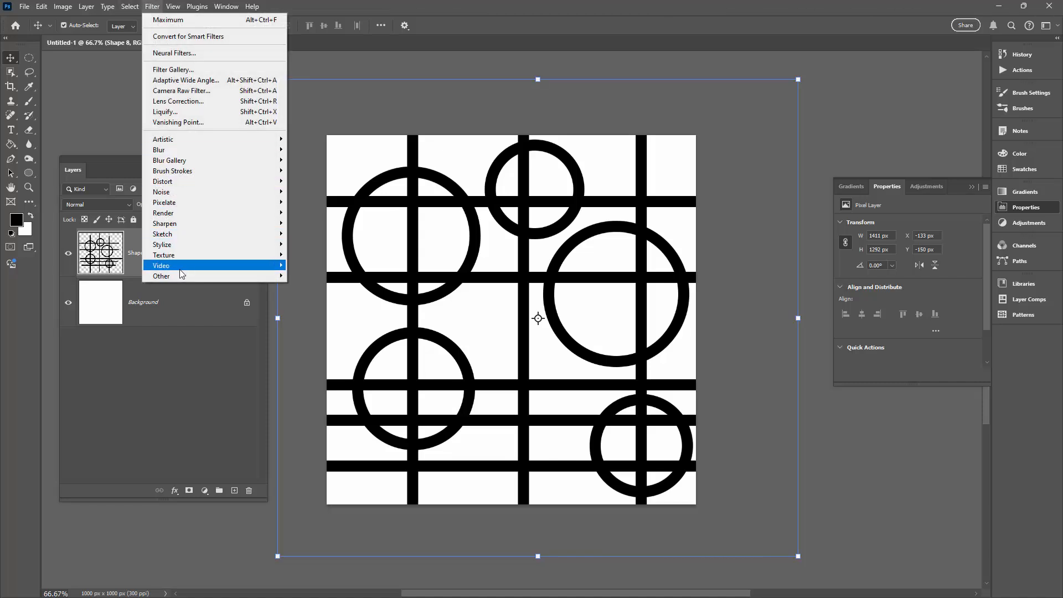
mouse_move(182, 275)
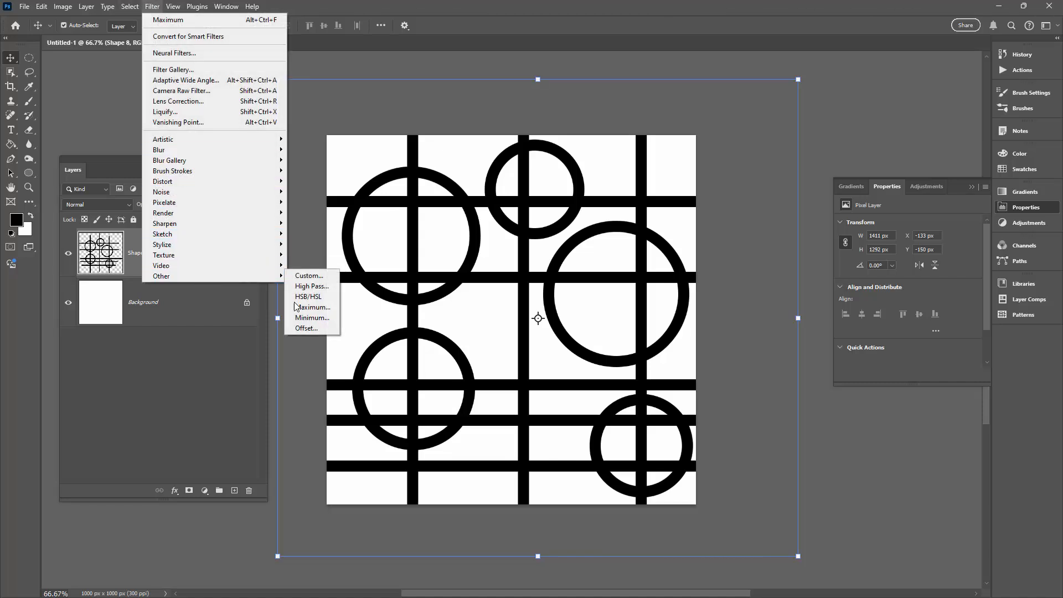
left_click(326, 311)
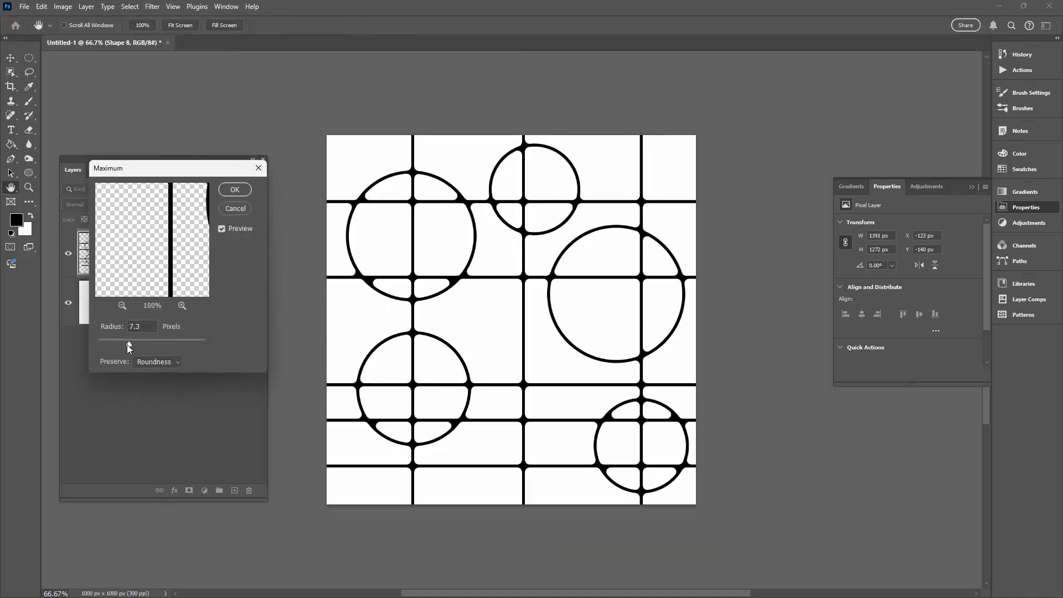
left_click_drag(130, 343, 105, 345)
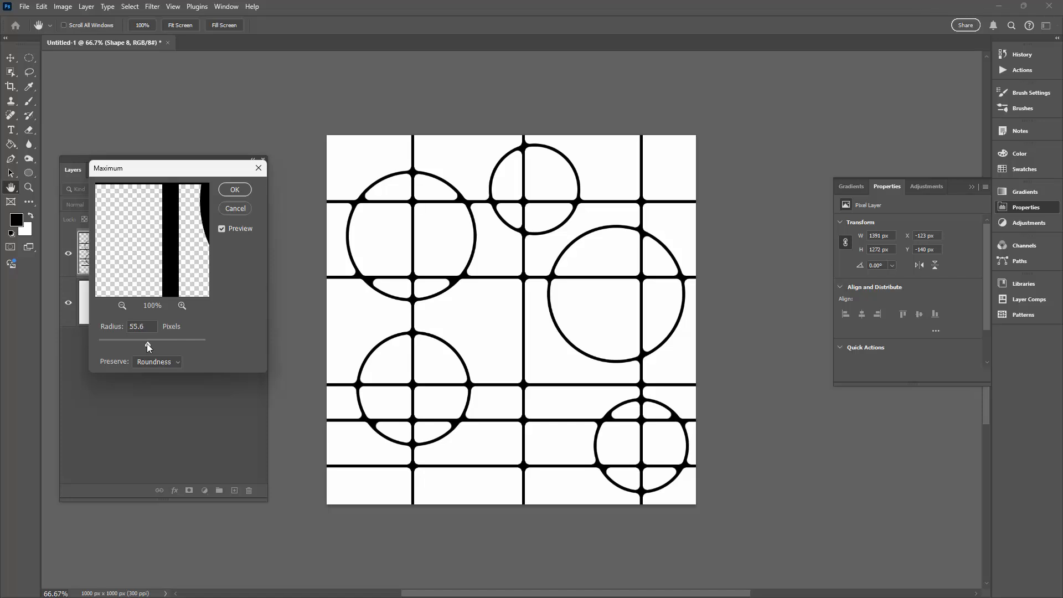
left_click_drag(144, 344, 138, 345)
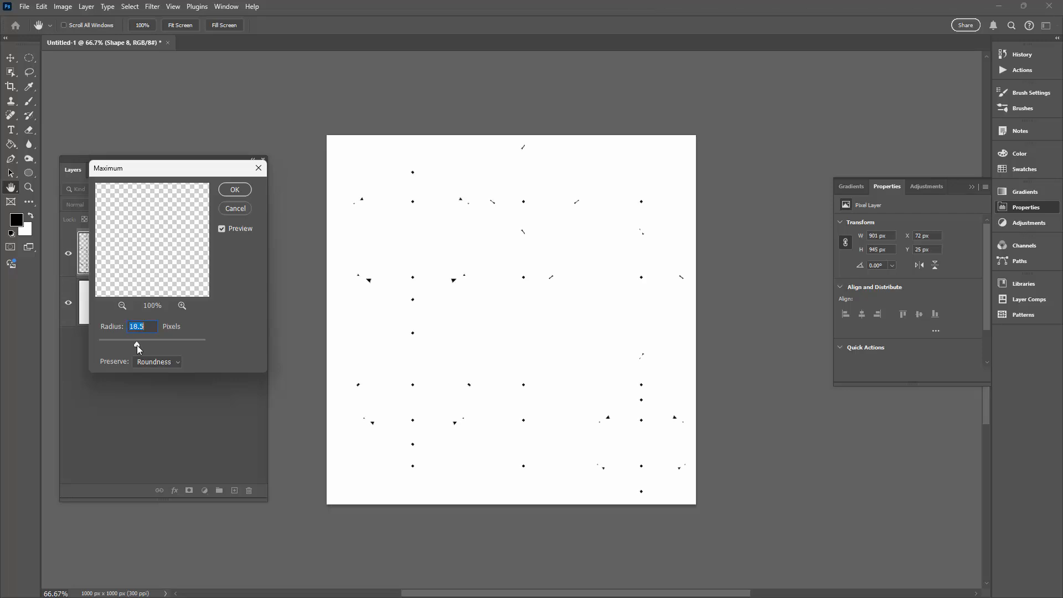
left_click_drag(138, 345, 131, 348)
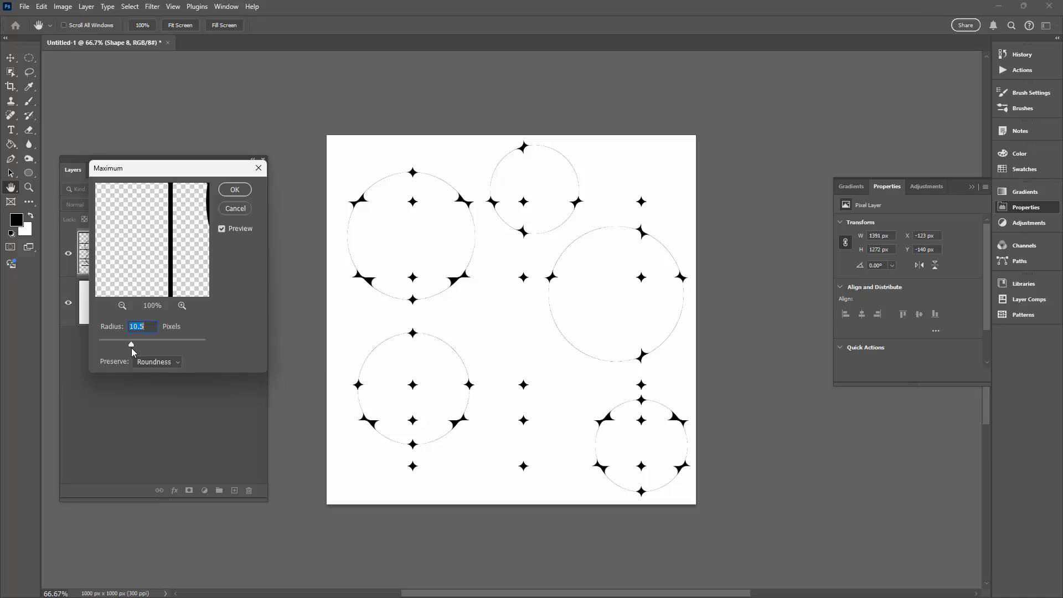
Lower the Maximum filter's radius in small increments to about 8.4 px
left_click(149, 325)
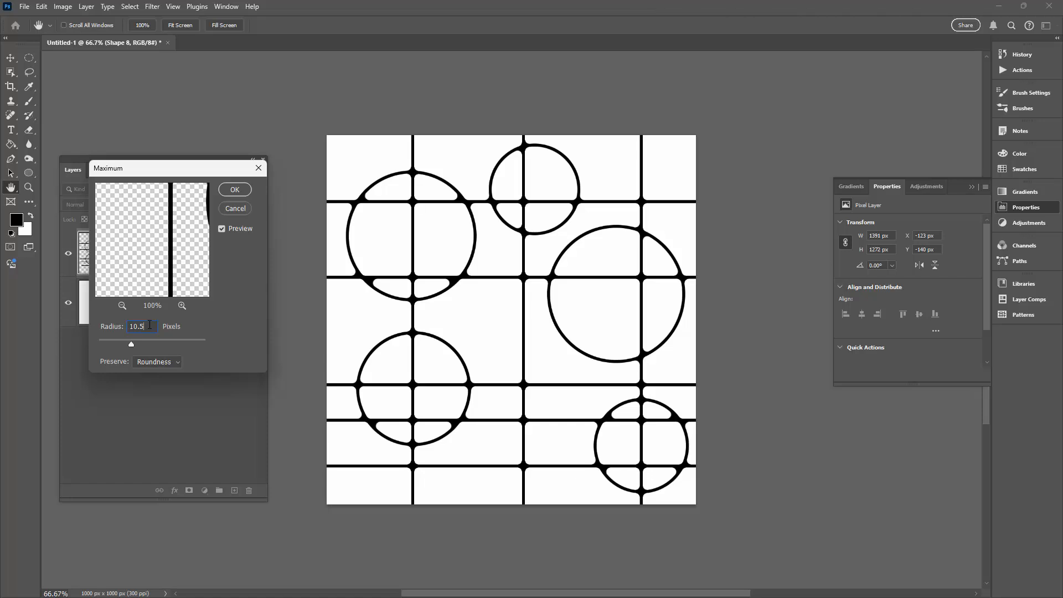
key("Up")
key("Up")
key("Down")
left_click(146, 328)
key("Down")
key("Down")
key("Down")
key("Down")
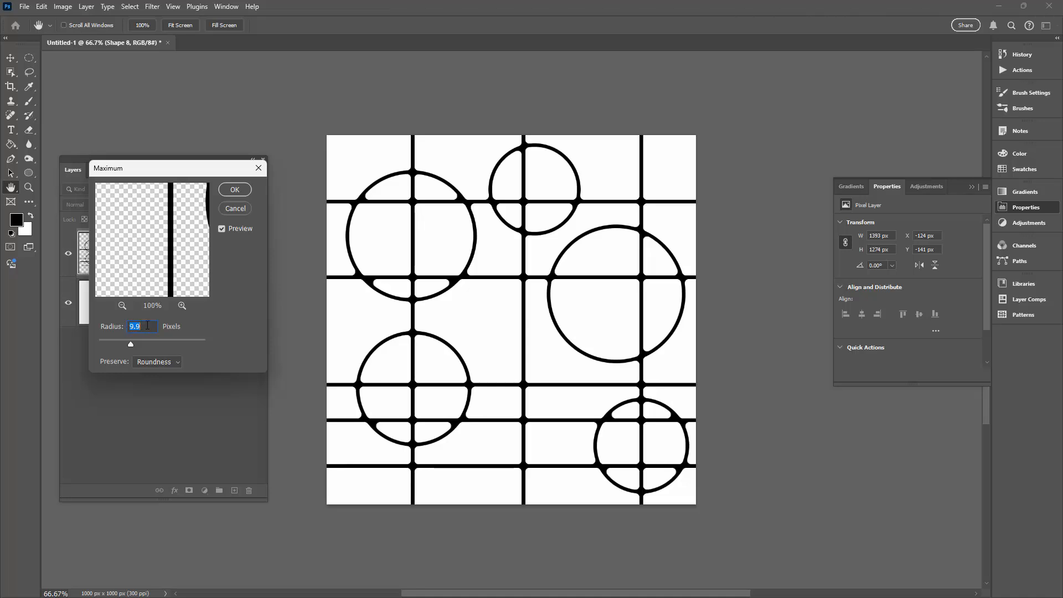
key("Down")
key("Down")
key("Down")
key("Down")
key("Down")
key("Down")
key("Down")
key("Down")
key("Down")
key("Down")
key("Down")
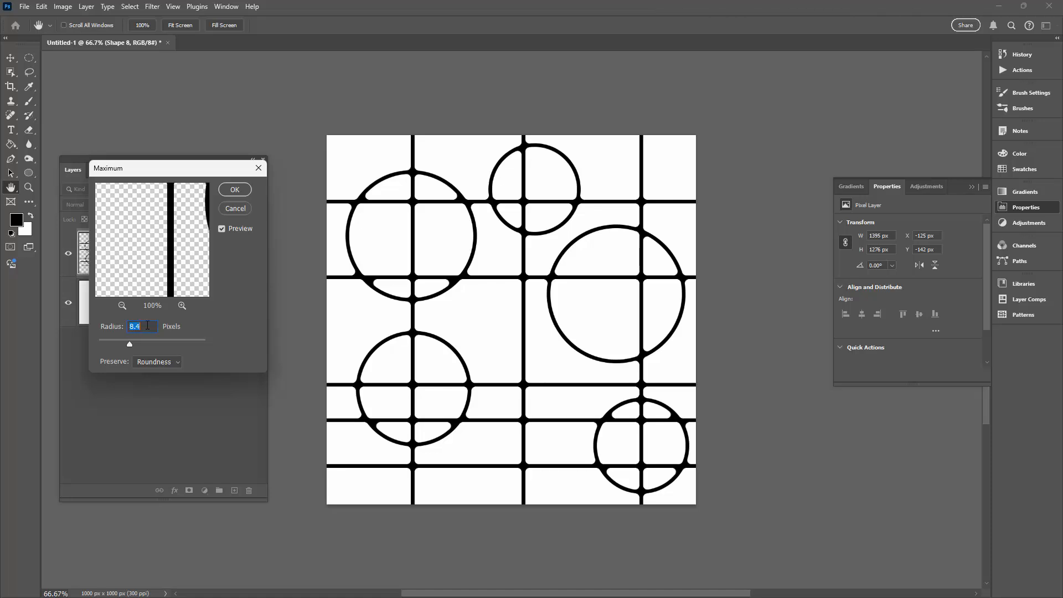
Raise the Maximum filter's radius in small increments to 11.7 px
key("Up")
key("Up")
key("Up")
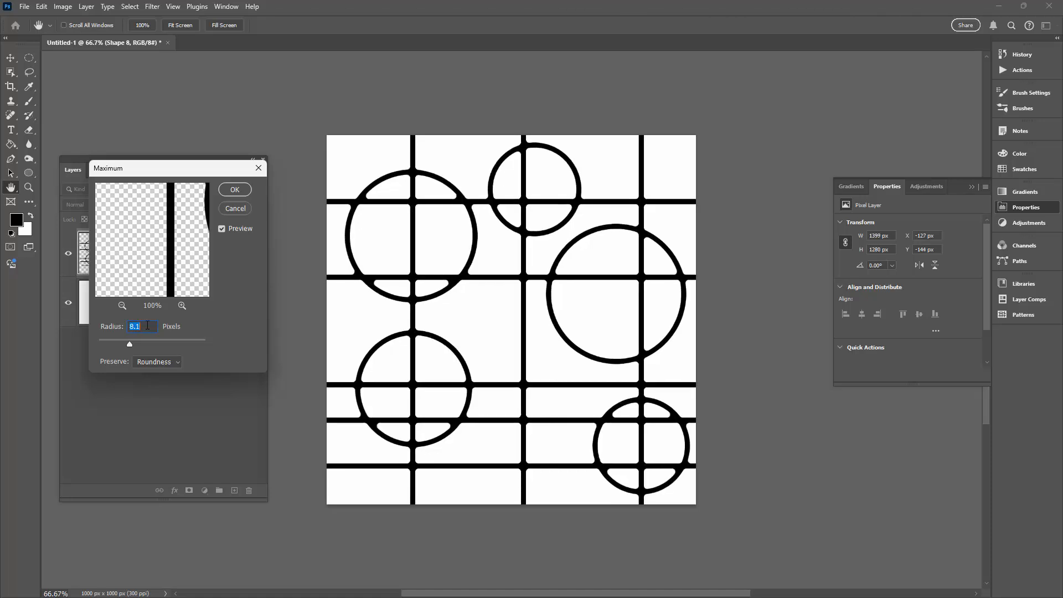
key("Up")
key("Up")
key("Up")
key("Up")
key("Up")
key("Up")
key("Up")
key("Up")
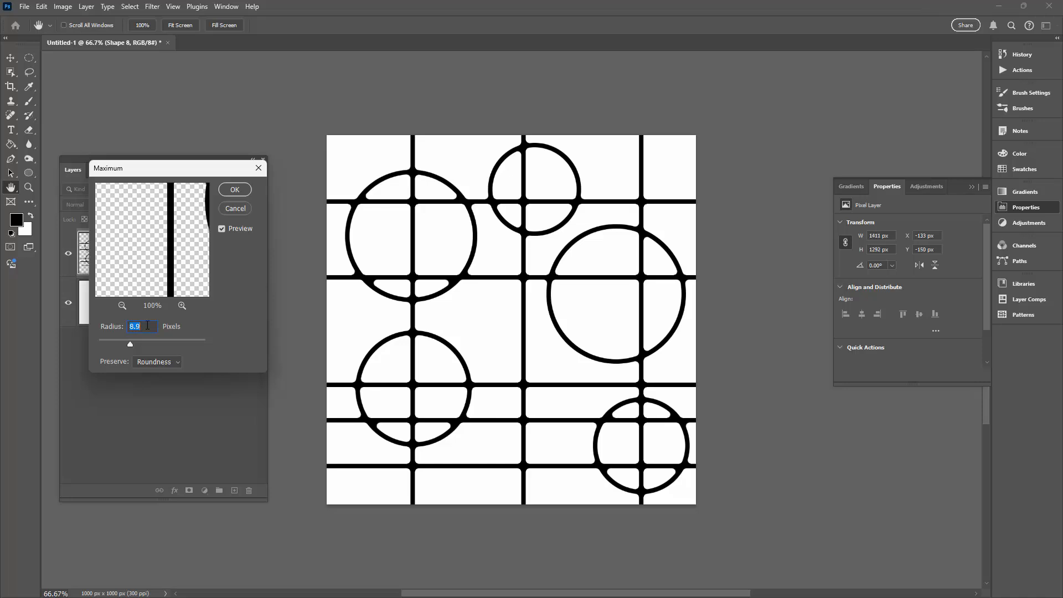
key("Up")
key("Up")
key("Up")
key("Up")
key("Up")
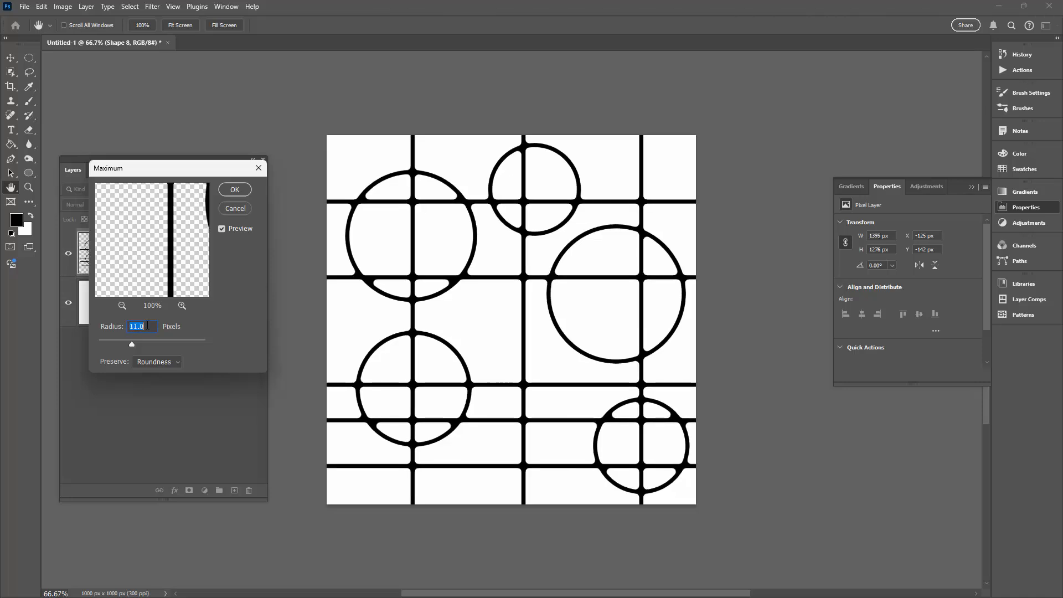
key("Up")
key("Up")
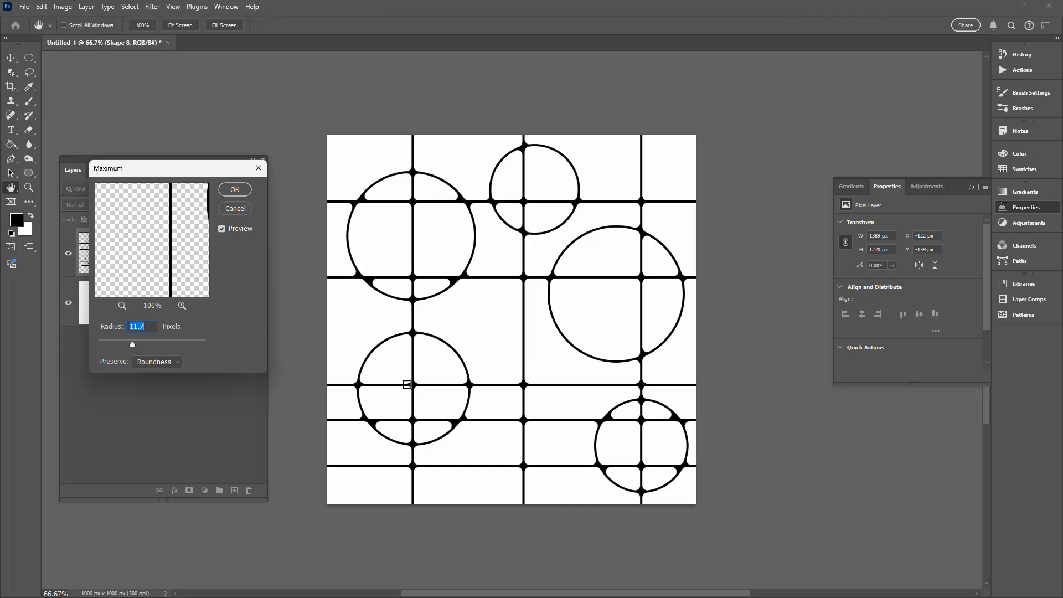
Apply the Maximum filter to the merged layer and convert that layer to a smart object
left_click(235, 189)
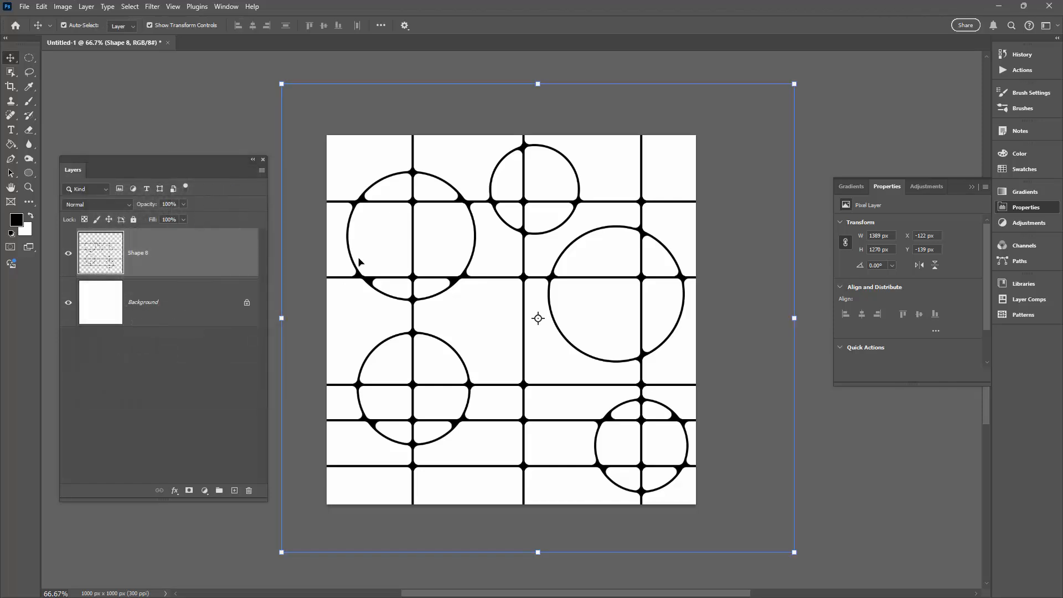
right_click(185, 254)
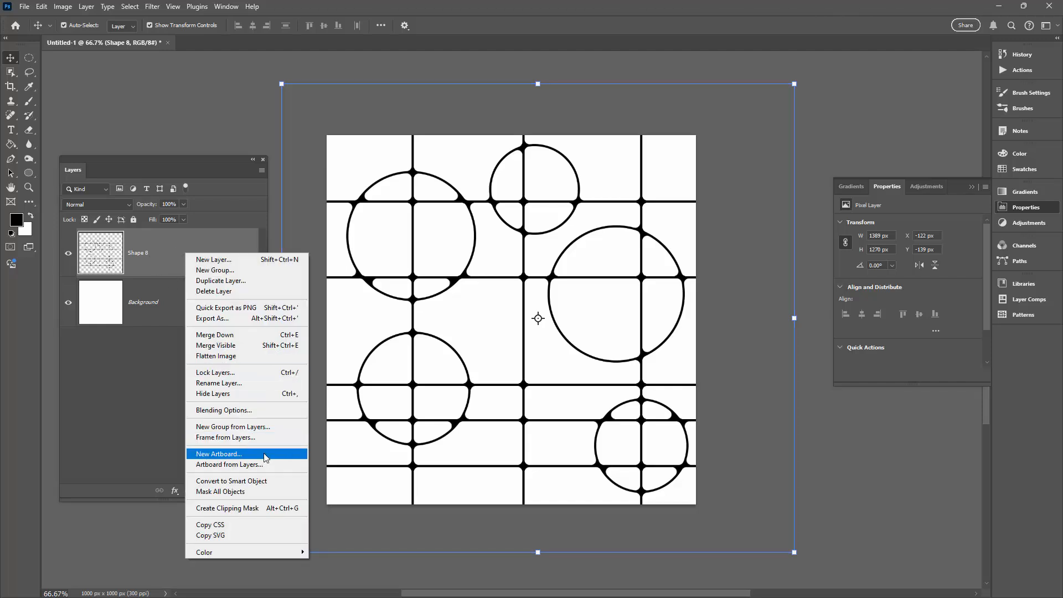
left_click(278, 481)
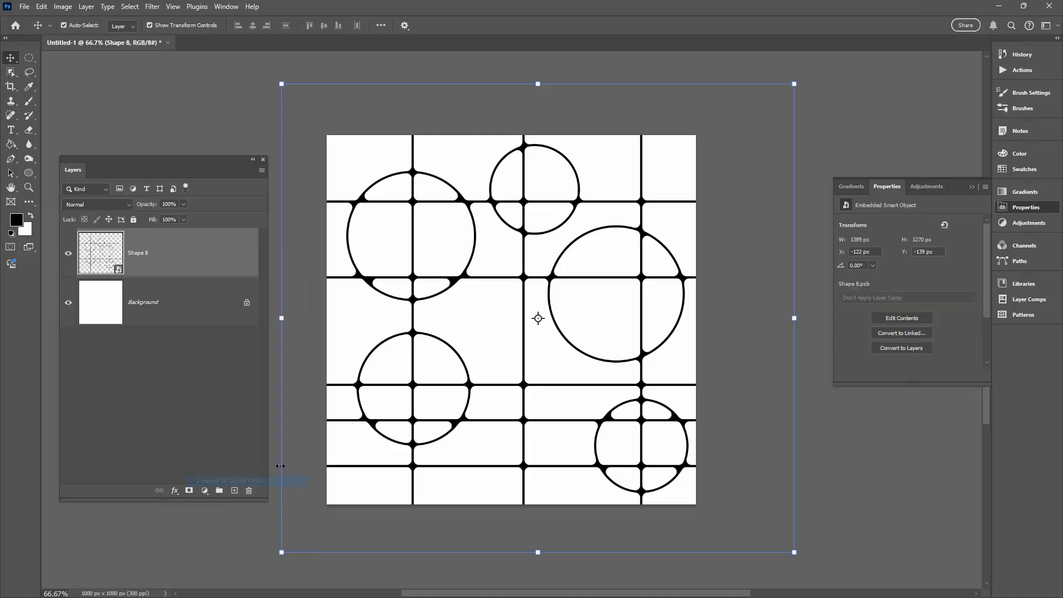
left_click(200, 400)
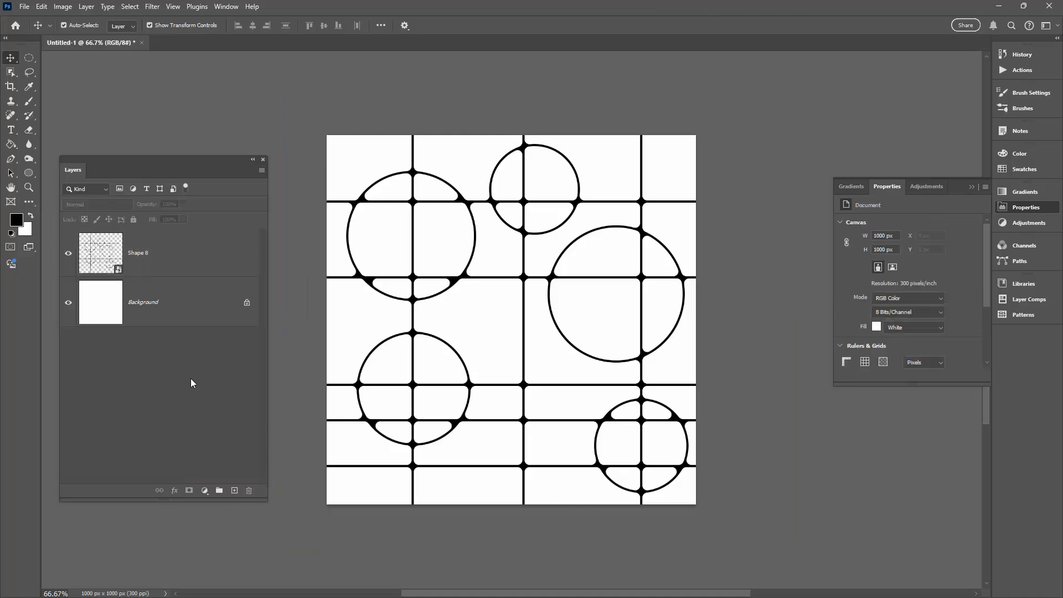
Turn on Pattern Preview and view the repeating black-and-white design at 25% zoom
left_click(173, 7)
left_click(190, 194)
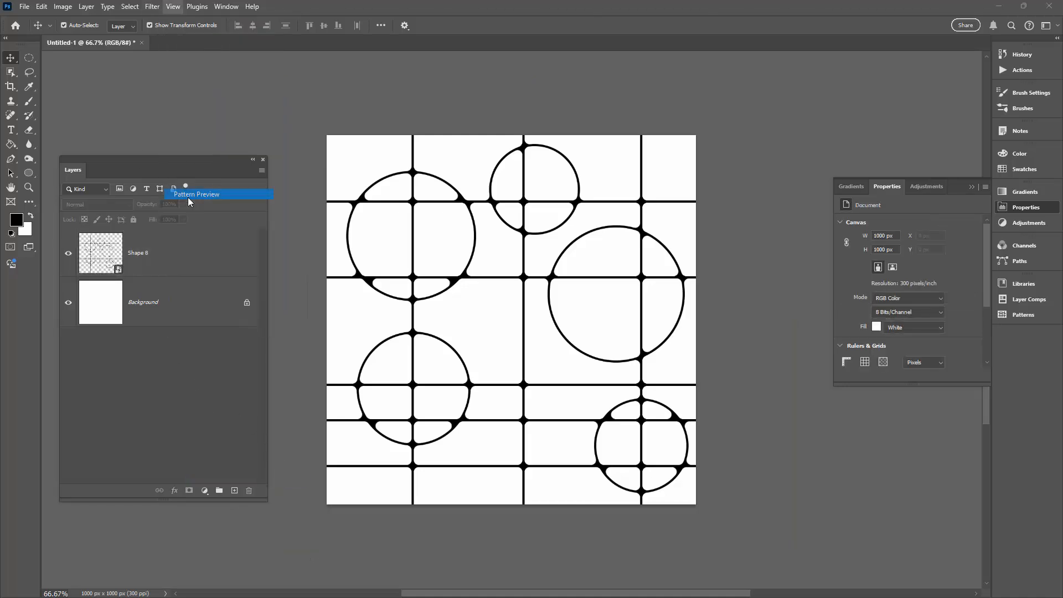
left_click(490, 233)
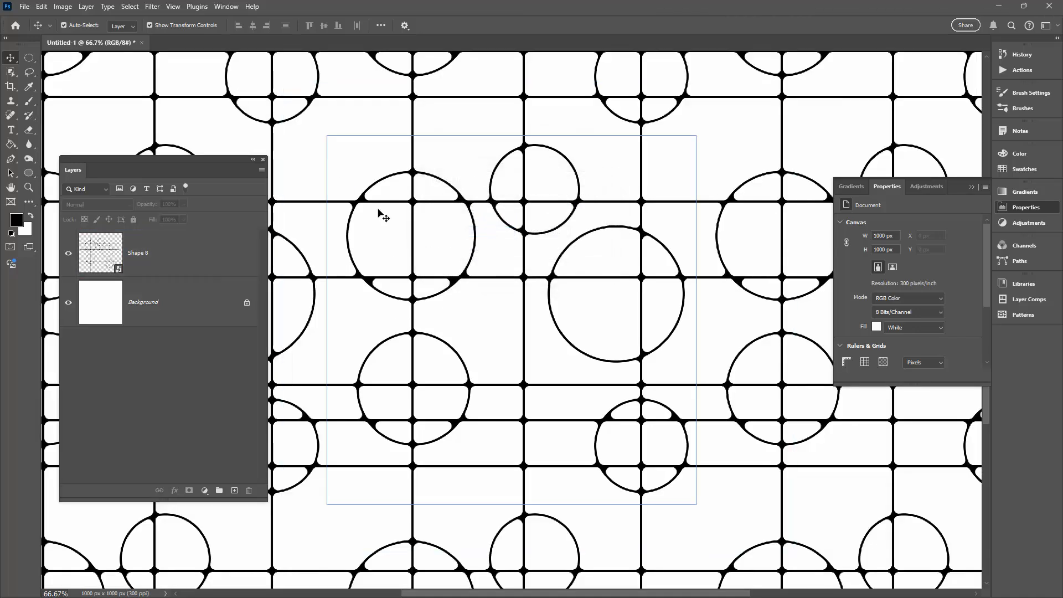
left_click(29, 187)
left_click(527, 385, "alt")
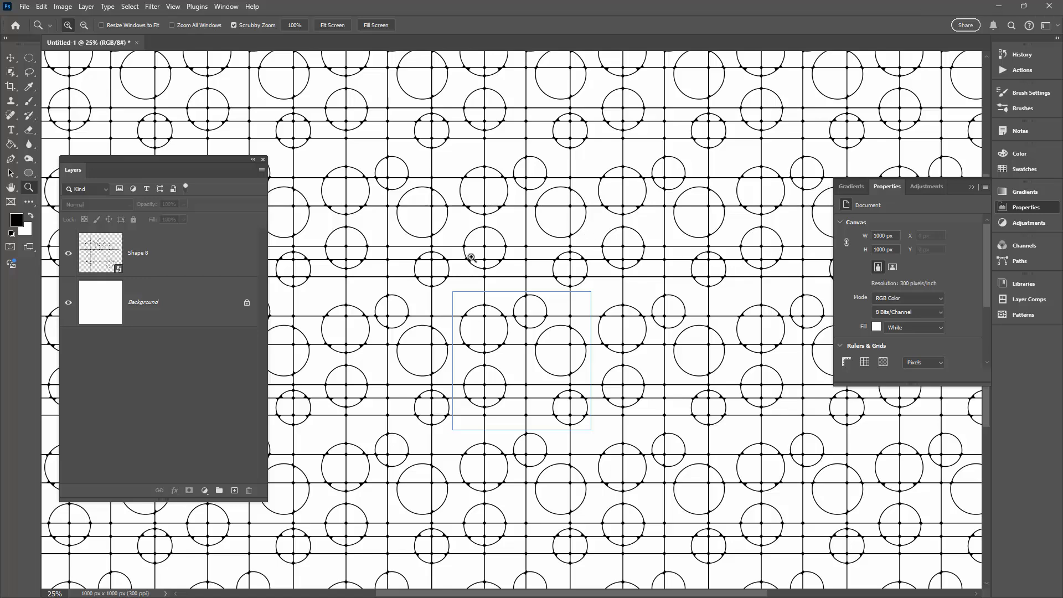
Save the black-and-white design as a new pattern preset under the suggested name
left_click(1014, 313)
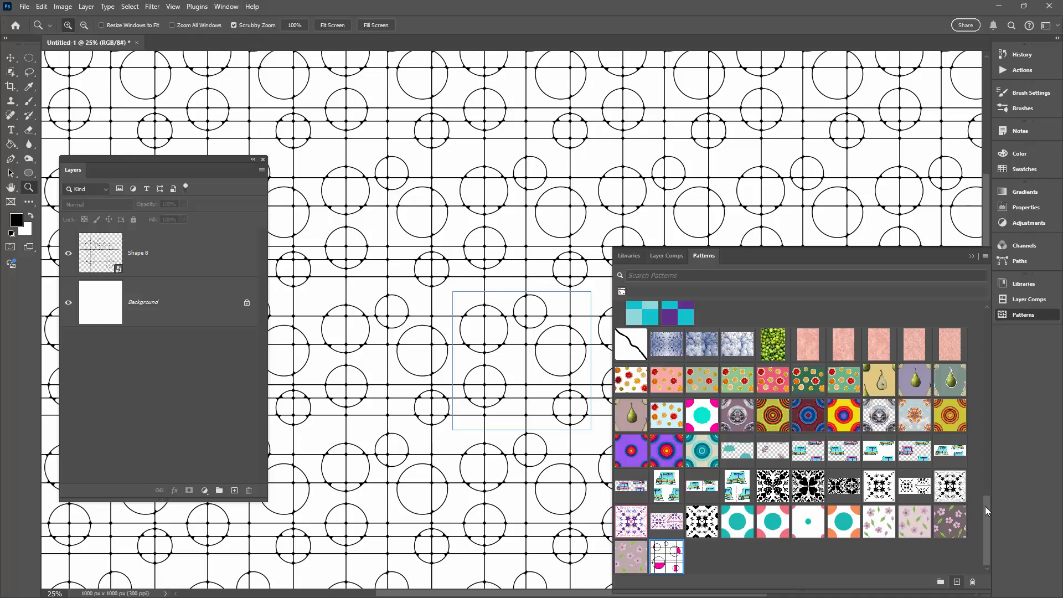
left_click(703, 574)
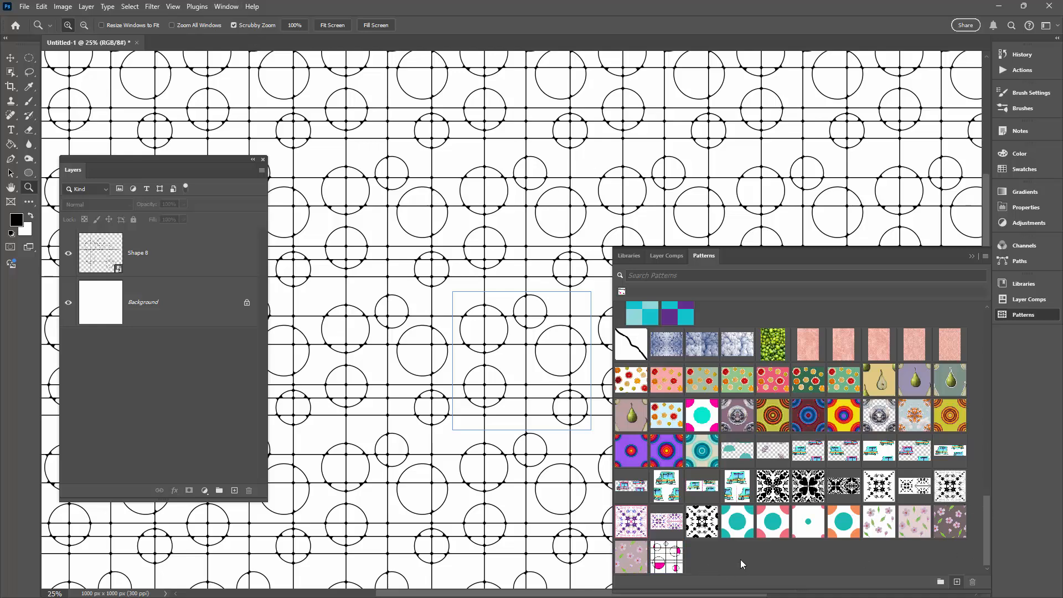
left_click(957, 581)
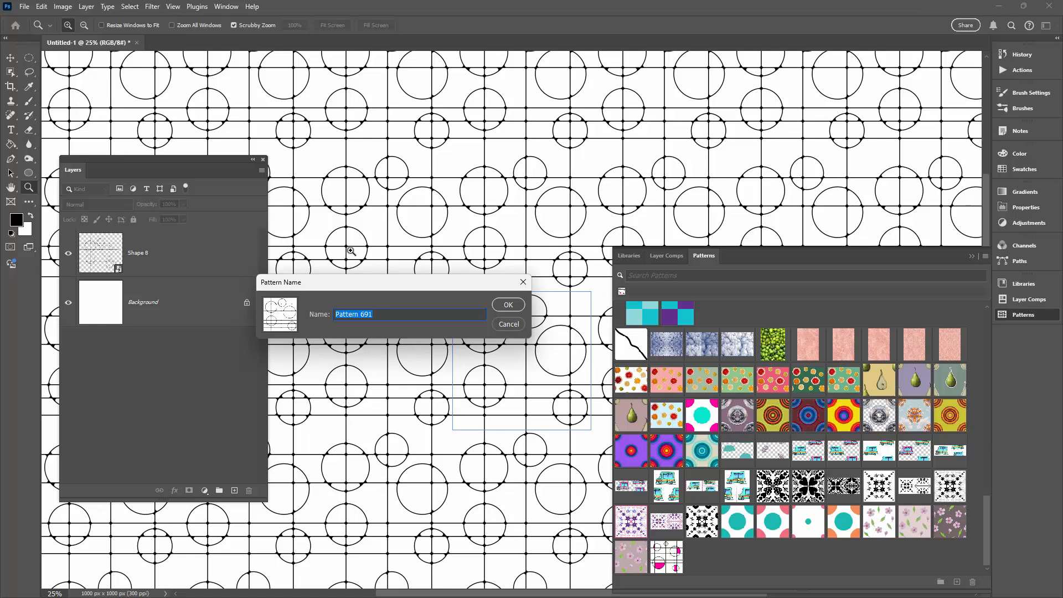
left_click(514, 306)
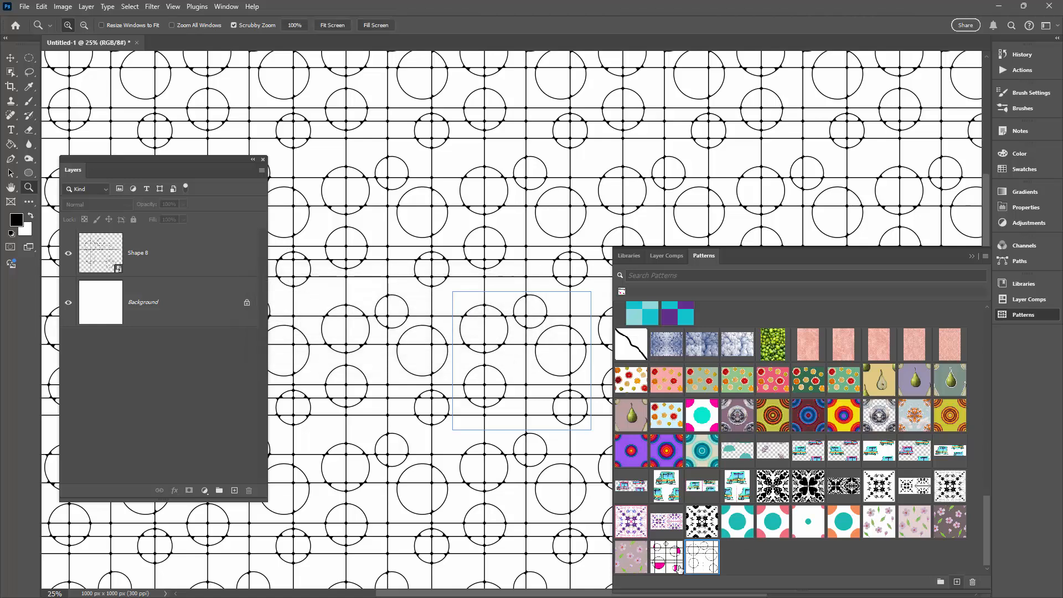
left_click(972, 255)
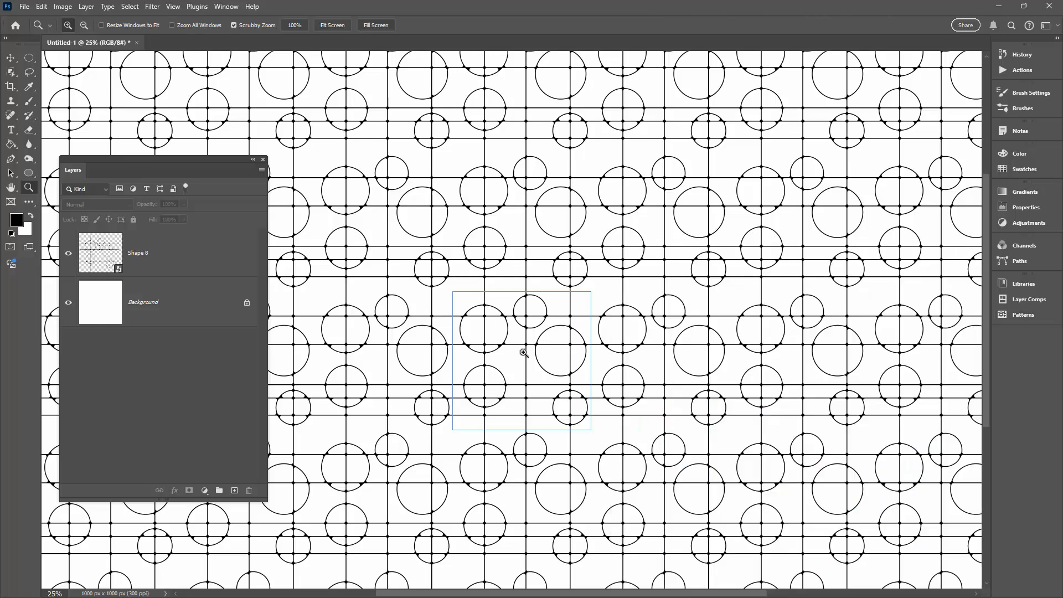
Turn off Pattern Preview and open the contents of the Shape 8 smart object for editing
left_click(173, 8)
left_click(204, 194)
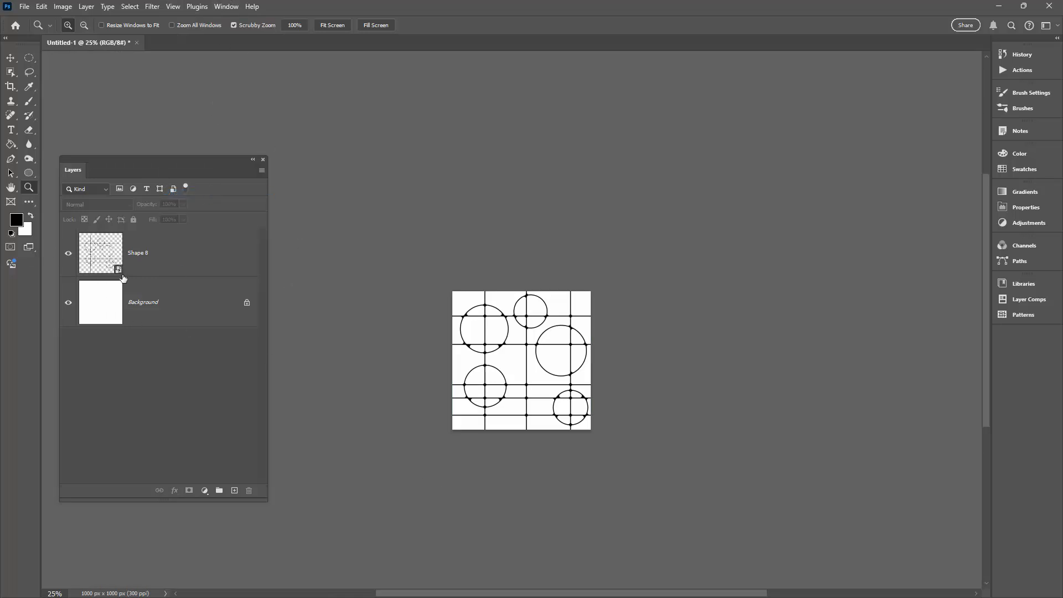
double_click(117, 270)
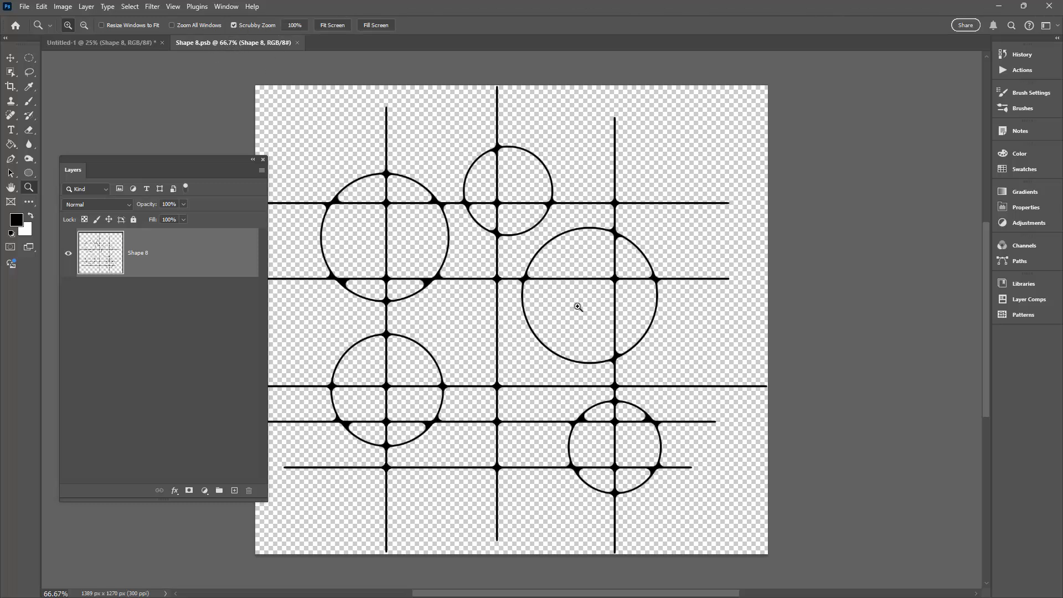
Fill with bright pink the left-centre section of the upper-left circle, the lower-left section of the largest circle and the bottom-right section of the lower-right circle
left_click(12, 144)
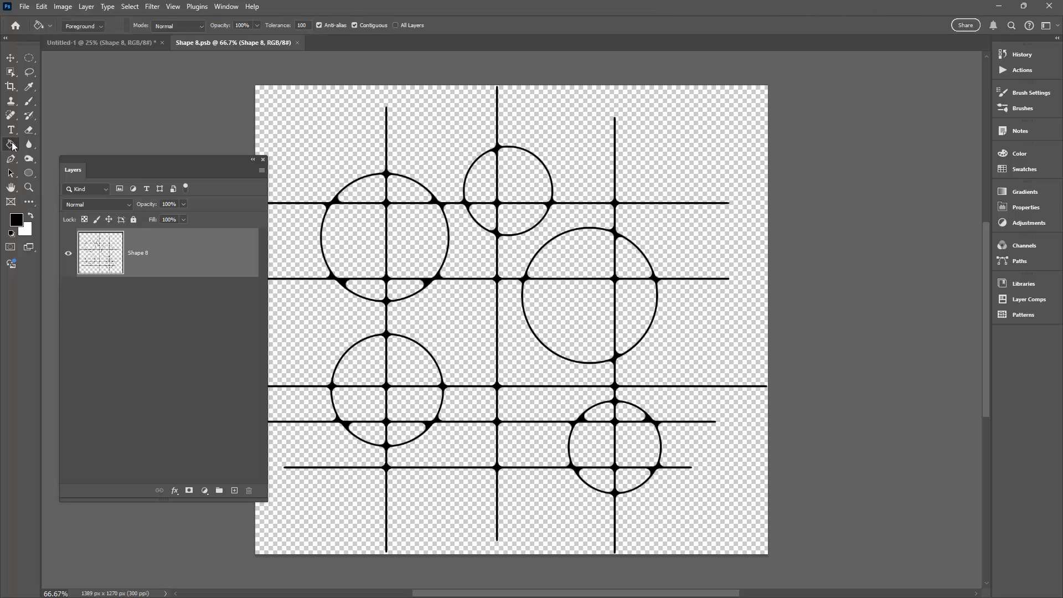
left_click(16, 220)
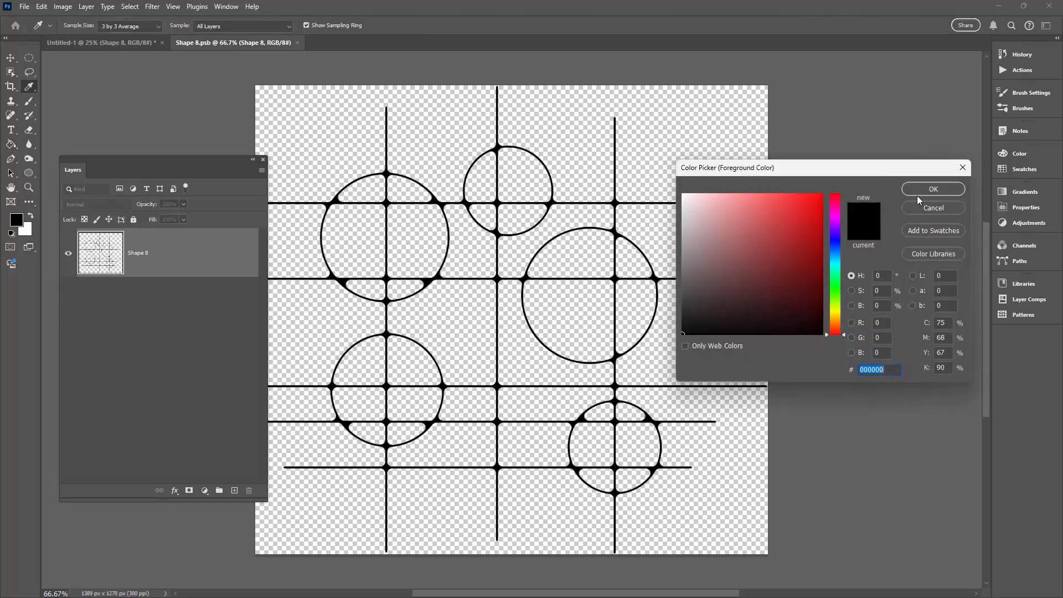
left_click(1011, 170)
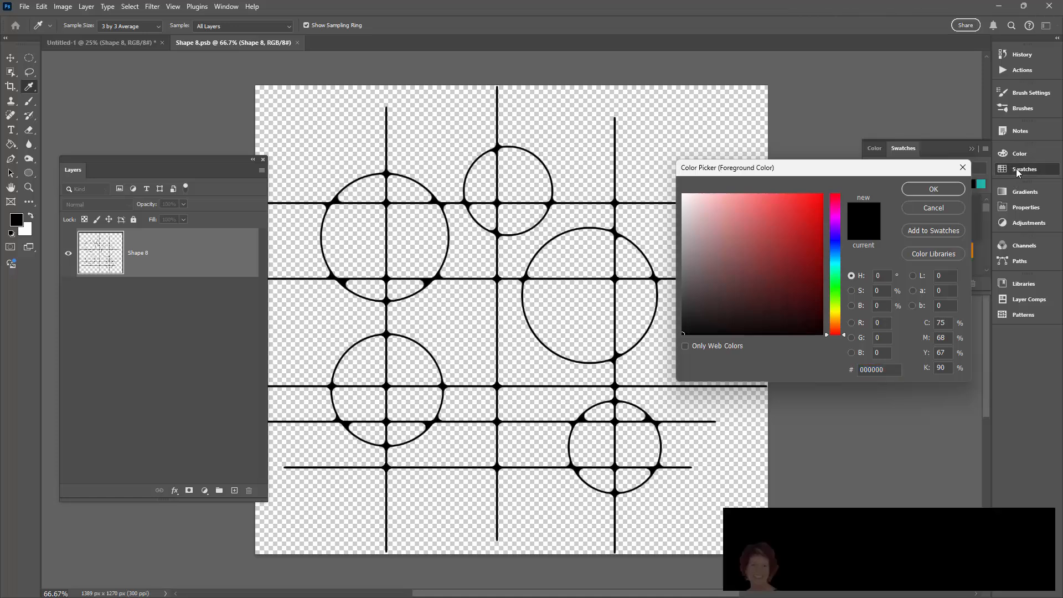
left_click(956, 189)
left_click(949, 251)
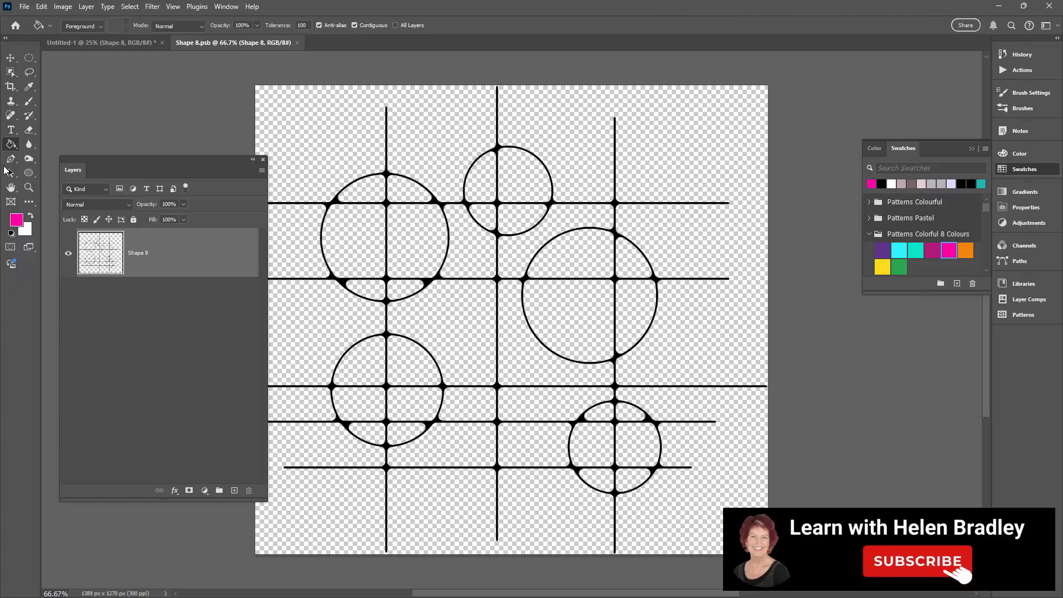
left_click(349, 228)
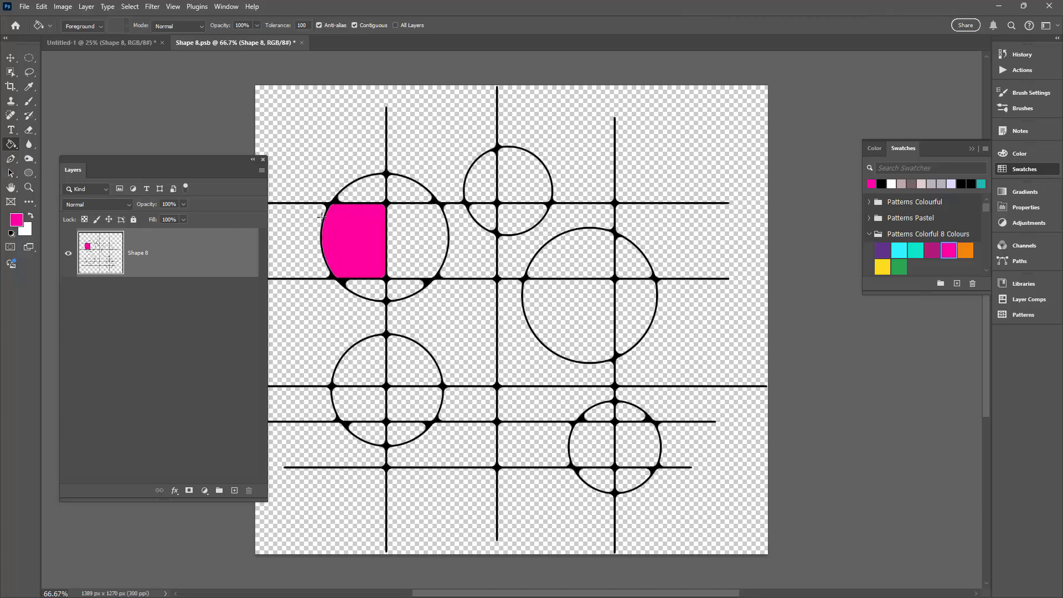
left_click(570, 312)
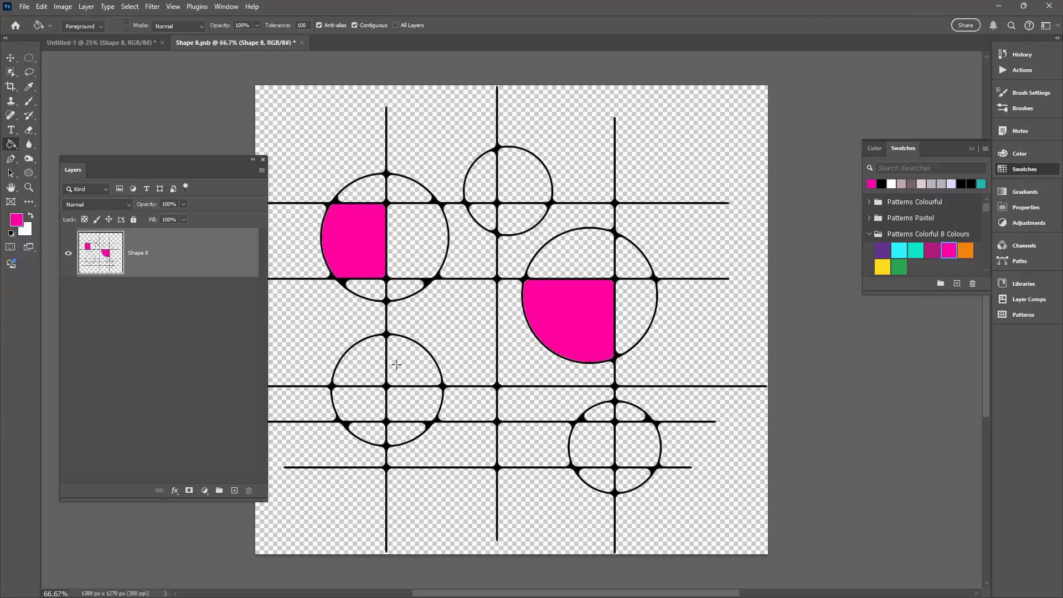
left_click(620, 480)
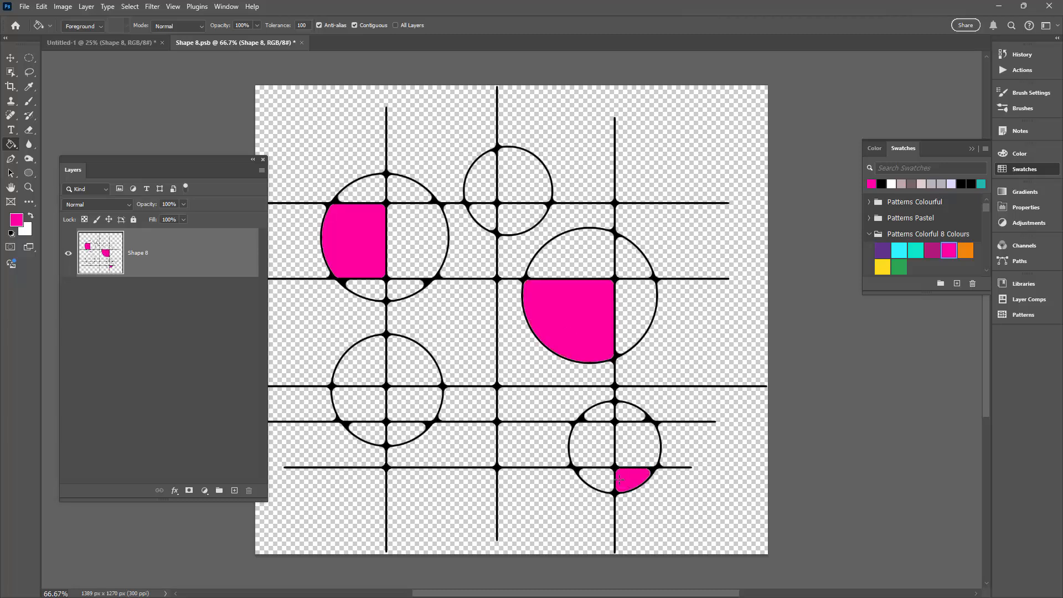
Fill with cyan the middle-right section of the lower-left circle, the lower-left section of the topmost circle and the rectangle adjoining the lower-right circle
left_click(904, 252)
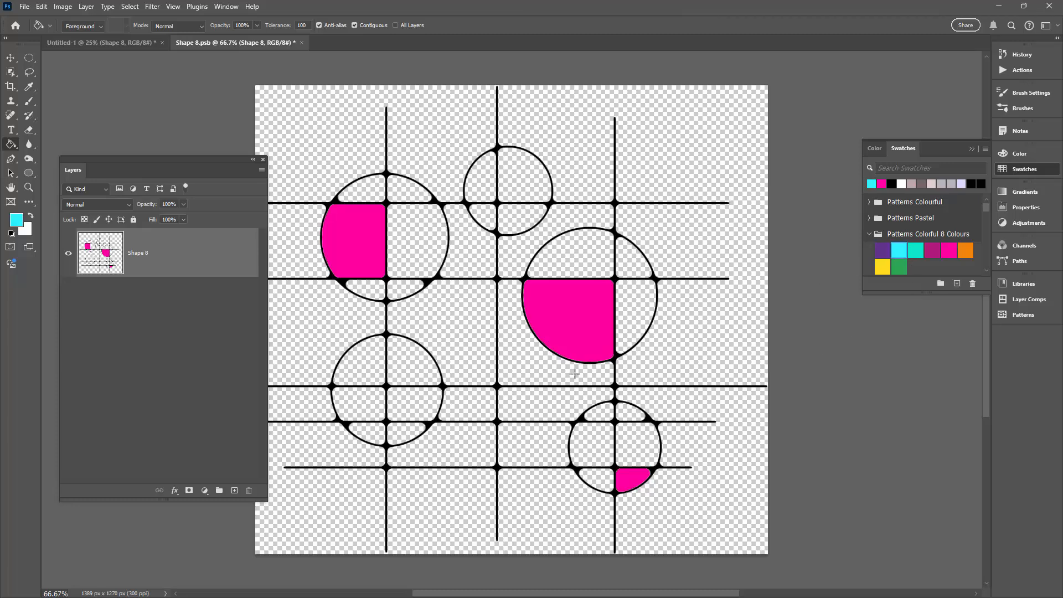
left_click(423, 409)
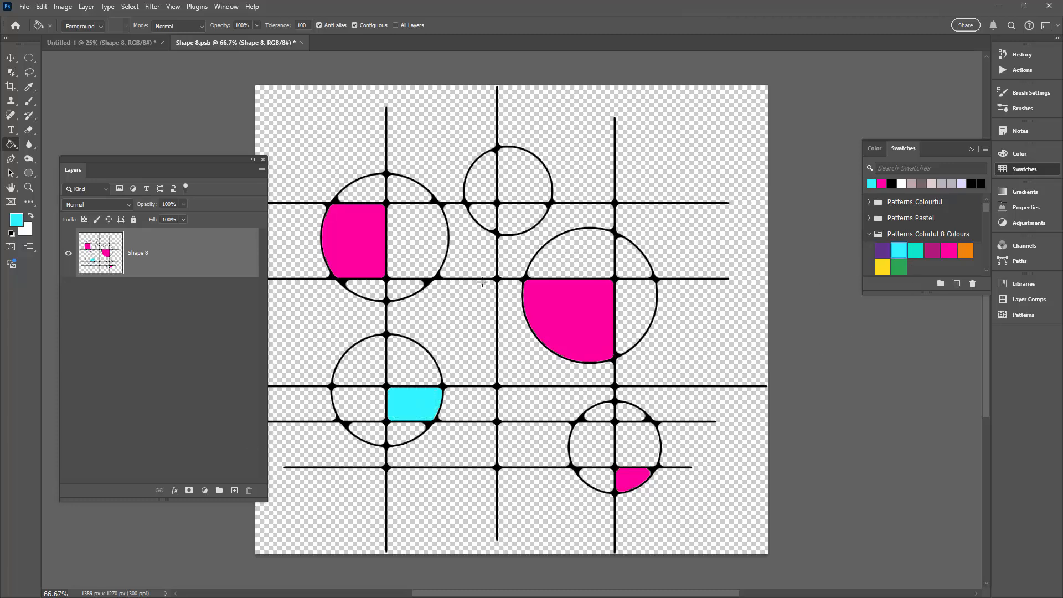
left_click(488, 211)
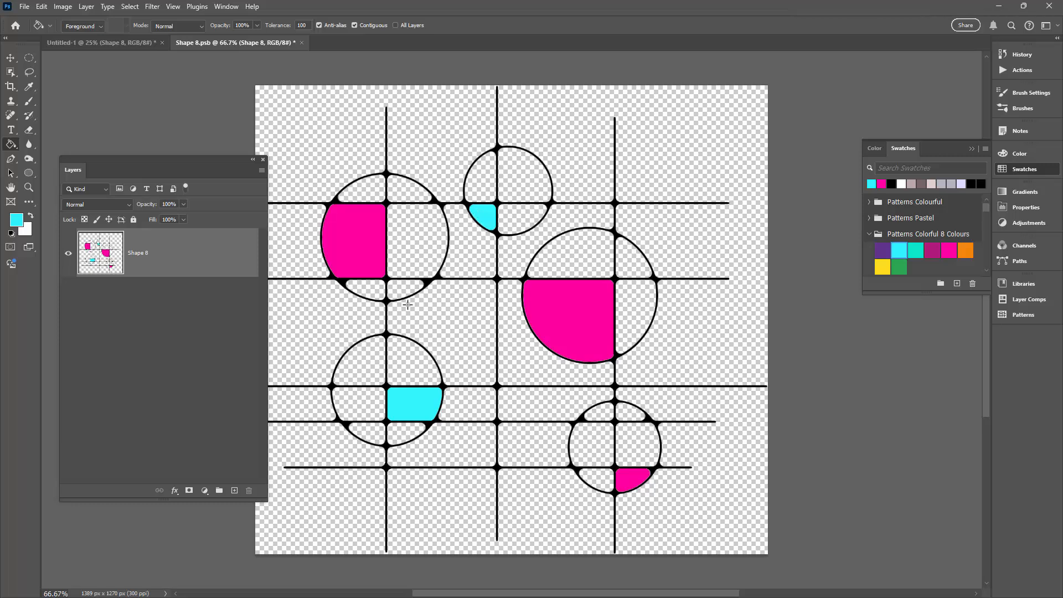
left_click(522, 447)
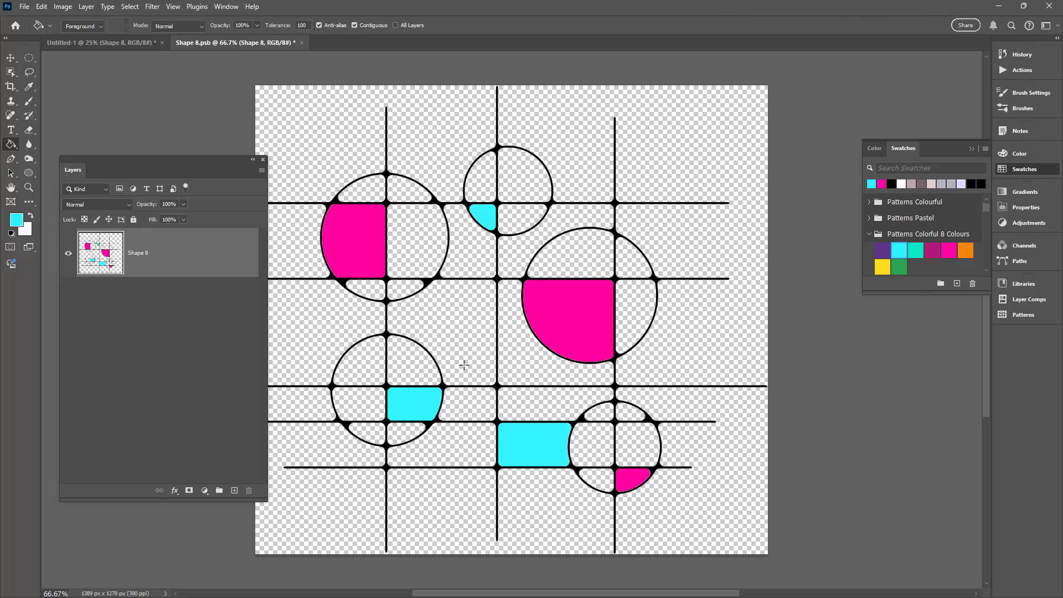
Save and close the smart object's contents, and turn on Pattern Preview for the coloured design in the main document
left_click(302, 42)
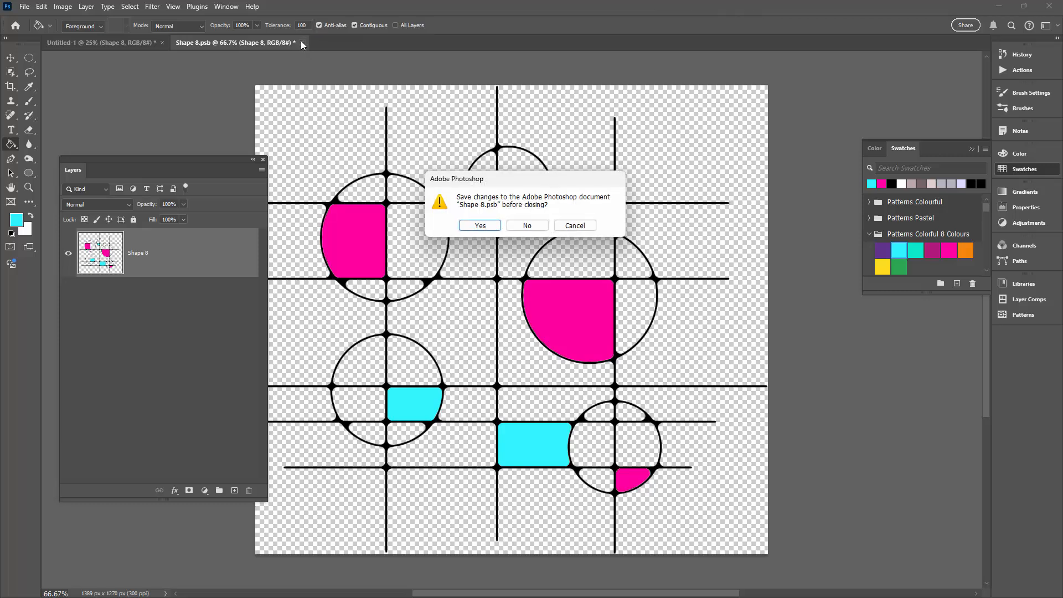
left_click(479, 225)
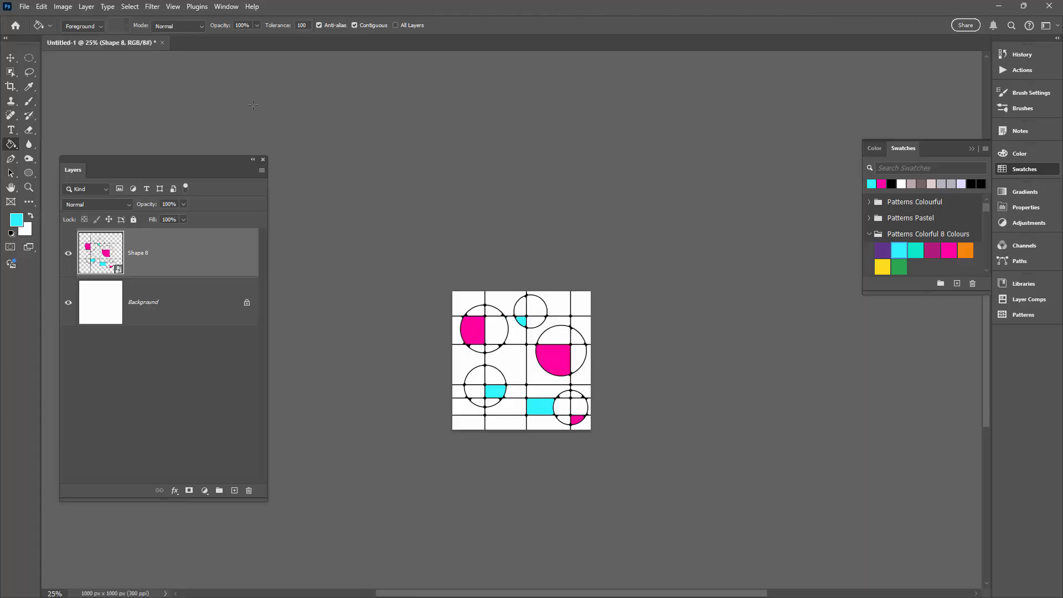
left_click(173, 7)
left_click(197, 185)
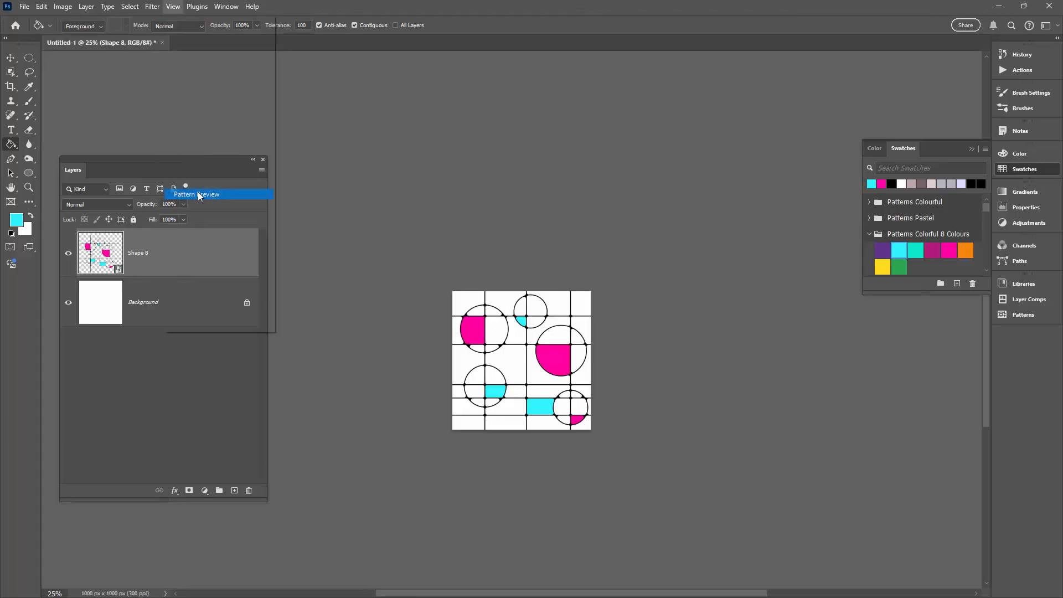
left_click(490, 233)
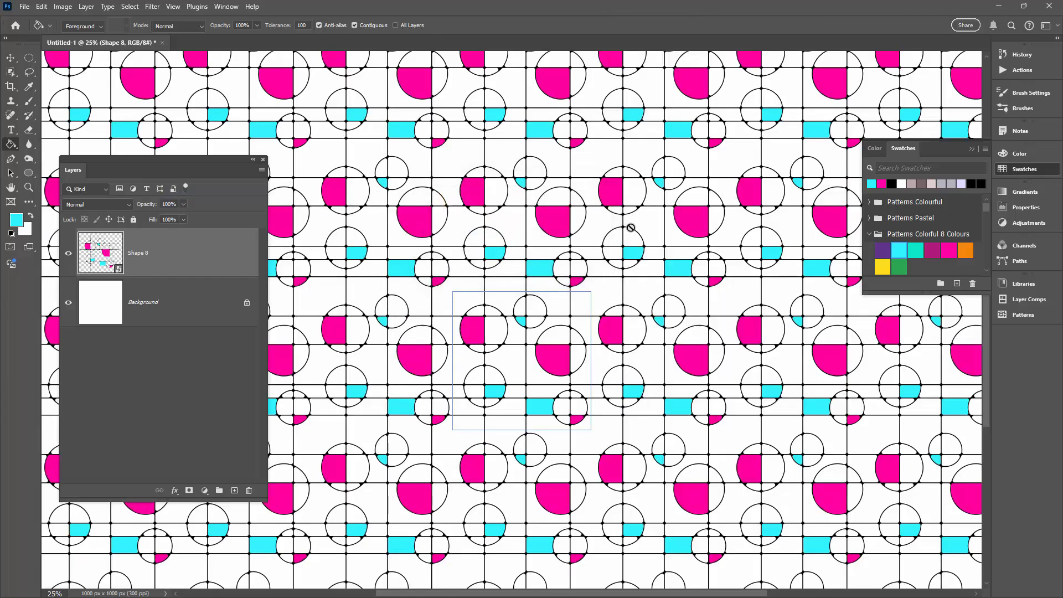
Save the pink and cyan version of the design as another new pattern preset
left_click(1019, 320)
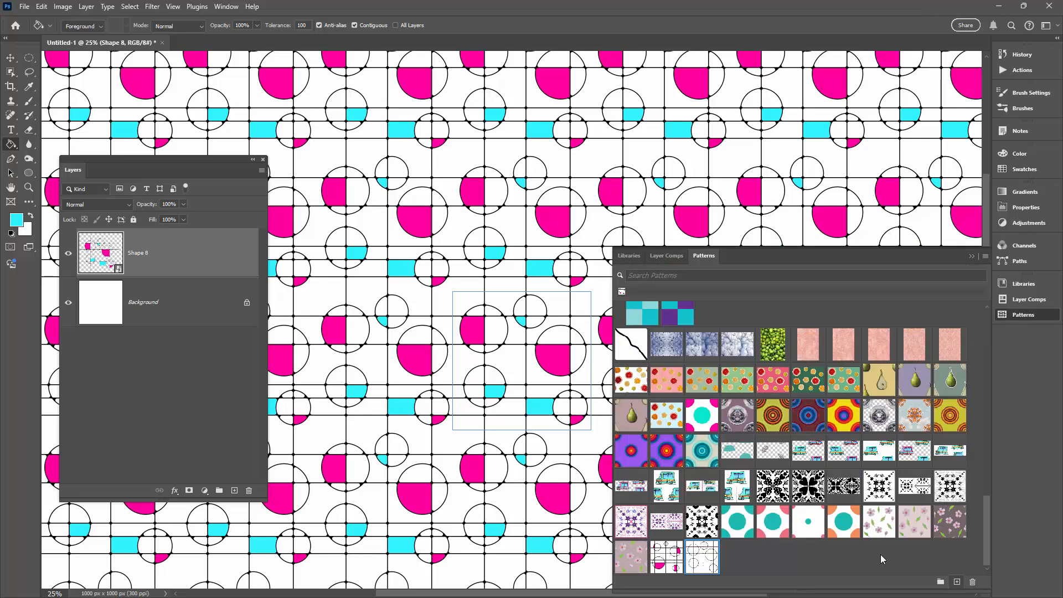
left_click(957, 582)
left_click(497, 306)
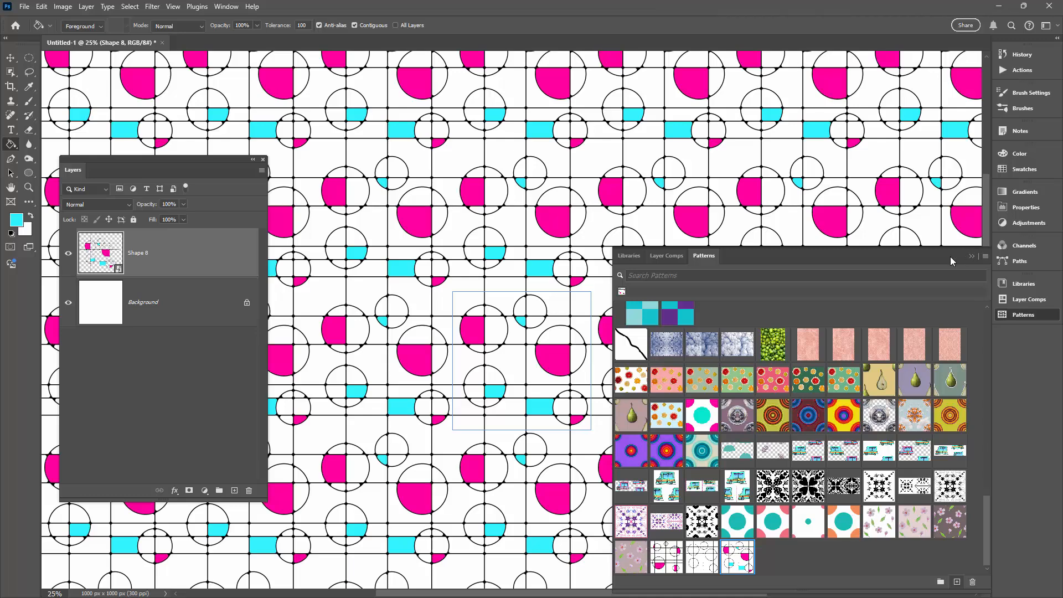
left_click(971, 256)
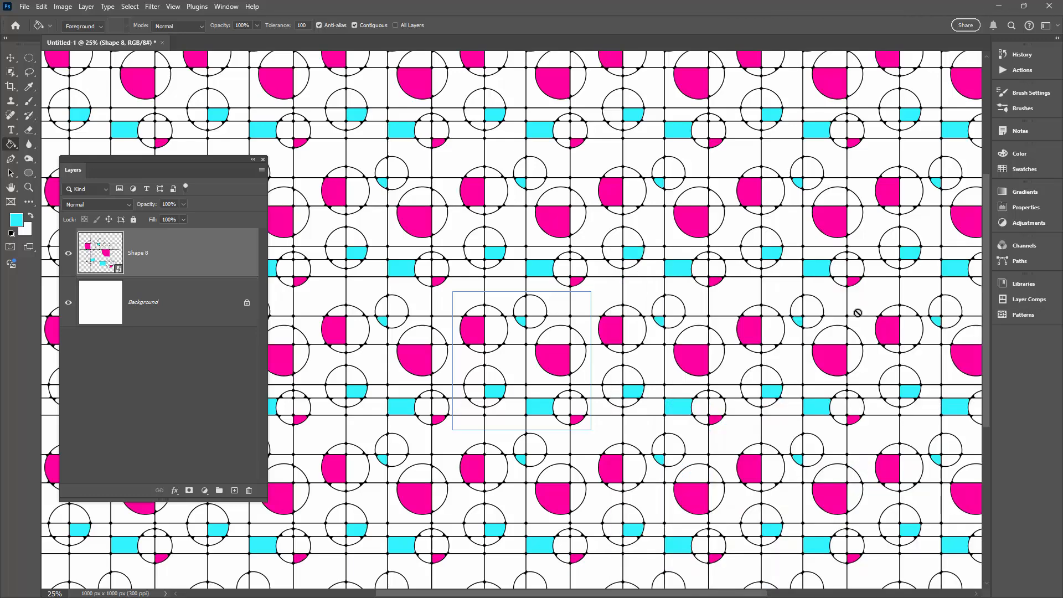
Turn off Pattern Preview, fit the document on screen and reopen the contents of the Shape 8 smart object
left_click(173, 6)
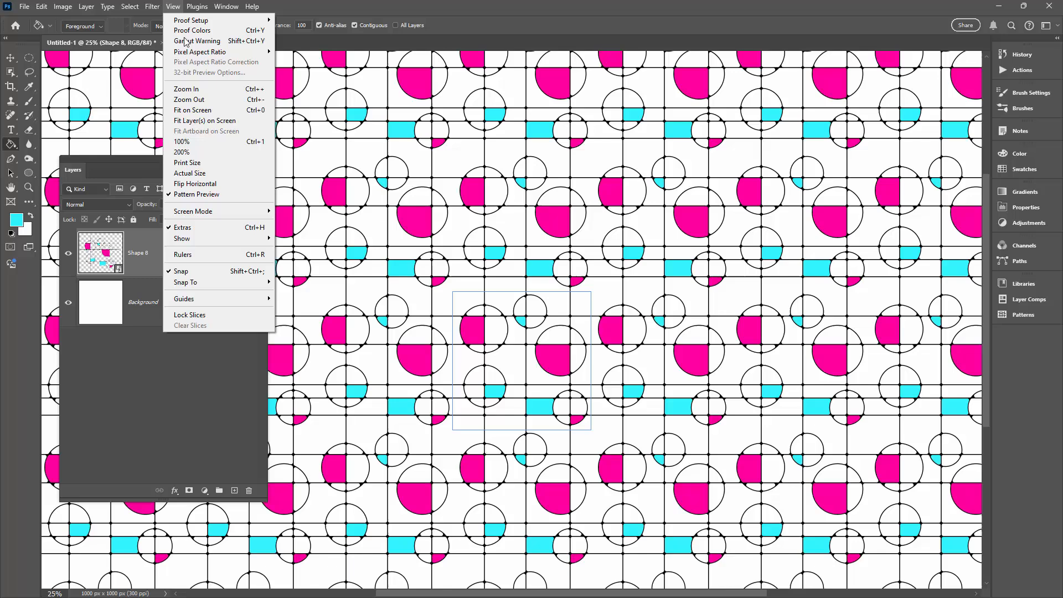
left_click(177, 195)
key("ctrl+0")
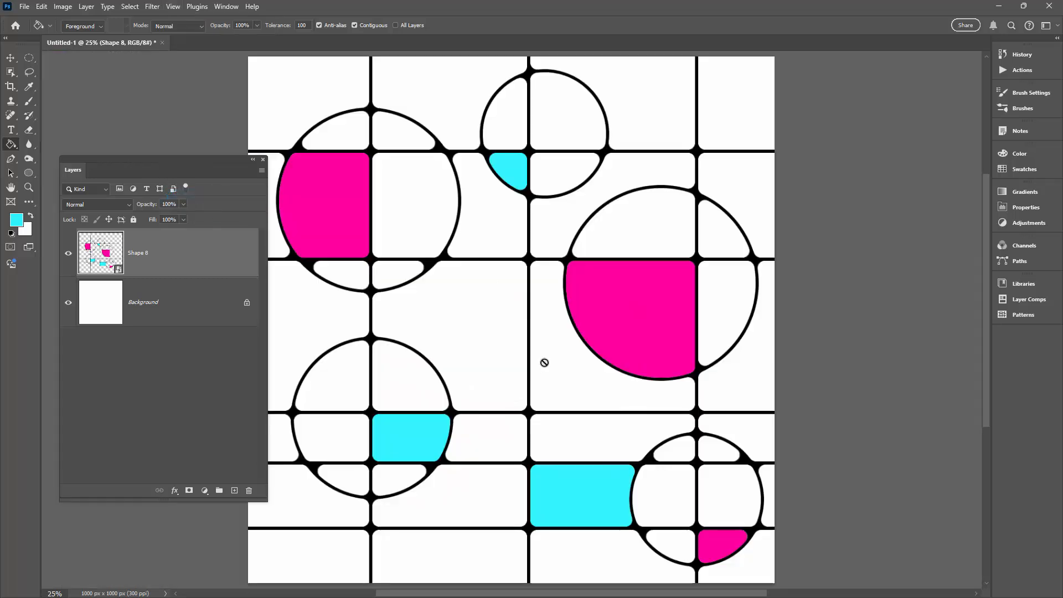
double_click(118, 272)
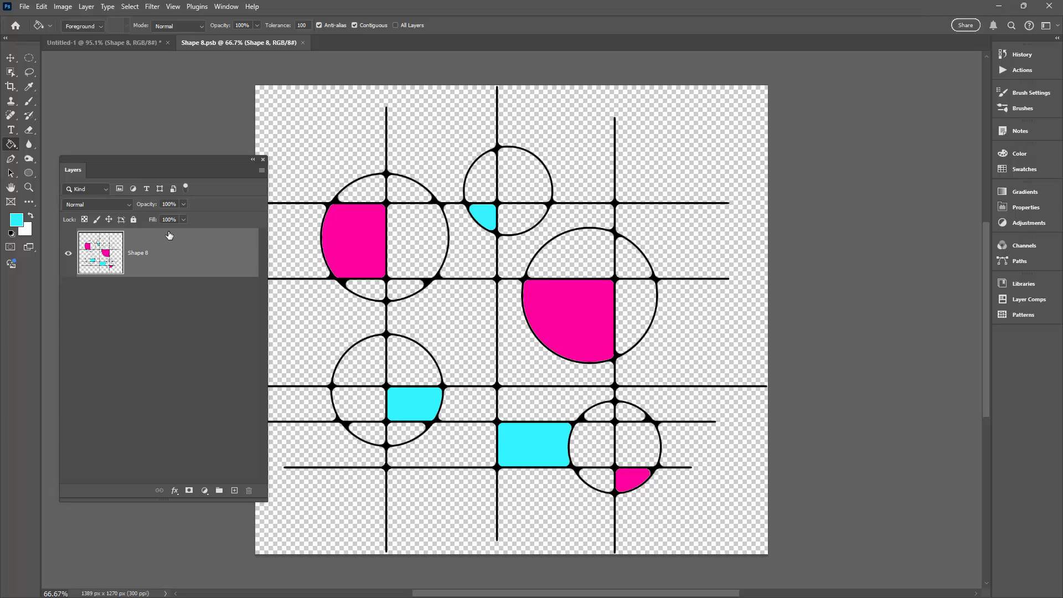
Close the smart object's contents and create a new document of 1920 x 1080 px at 300 ppi
left_click(303, 42)
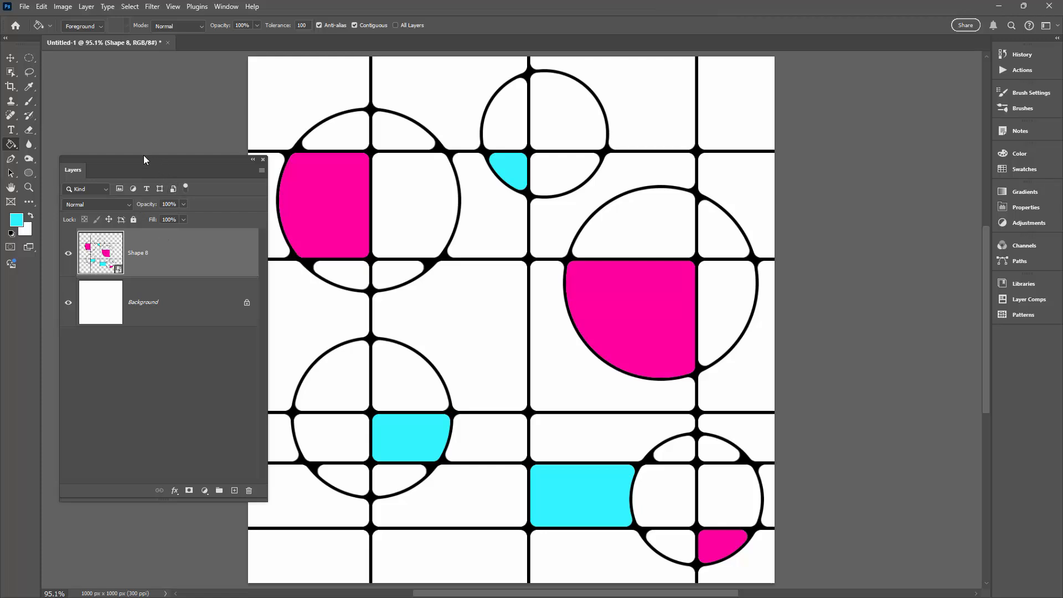
left_click(25, 7)
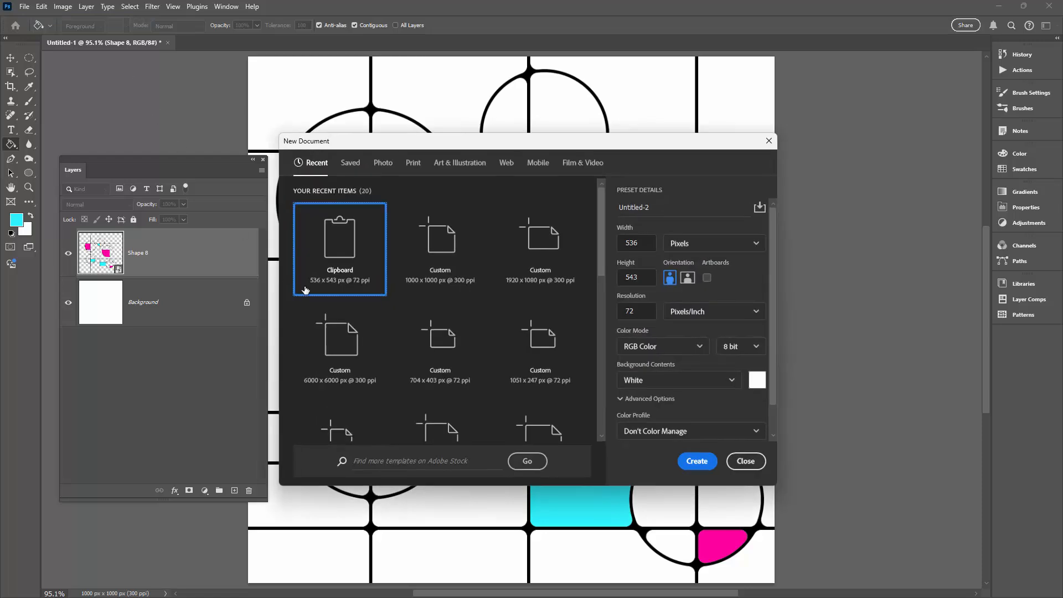
left_click(507, 267)
left_click(695, 461)
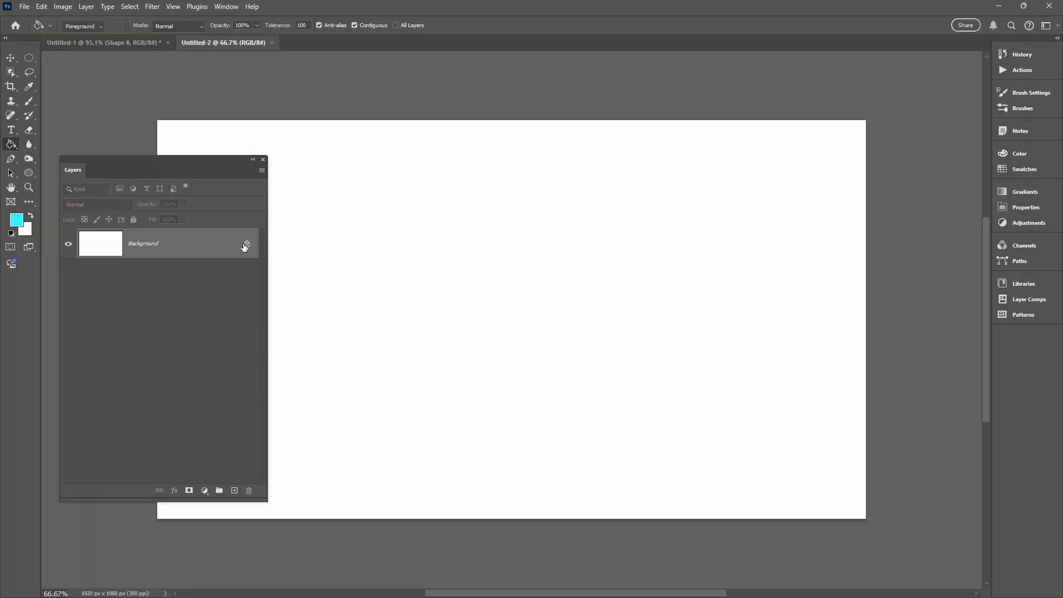
Unlock the Background layer of the new document and apply the saved pink and cyan pattern to it as a pattern fill
left_click(247, 244)
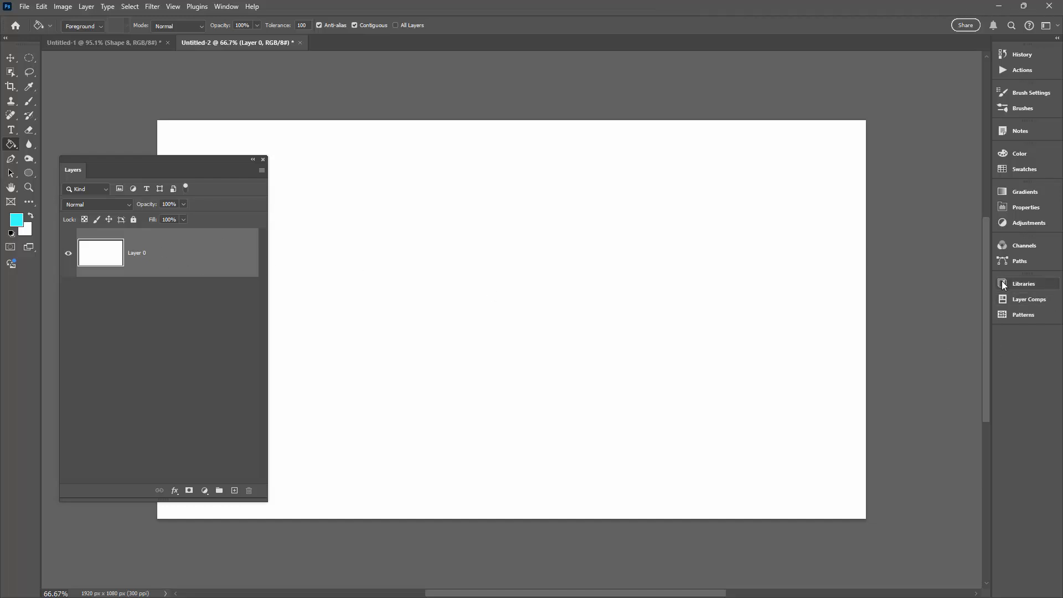
left_click(1022, 315)
left_click_drag(740, 561, 753, 232)
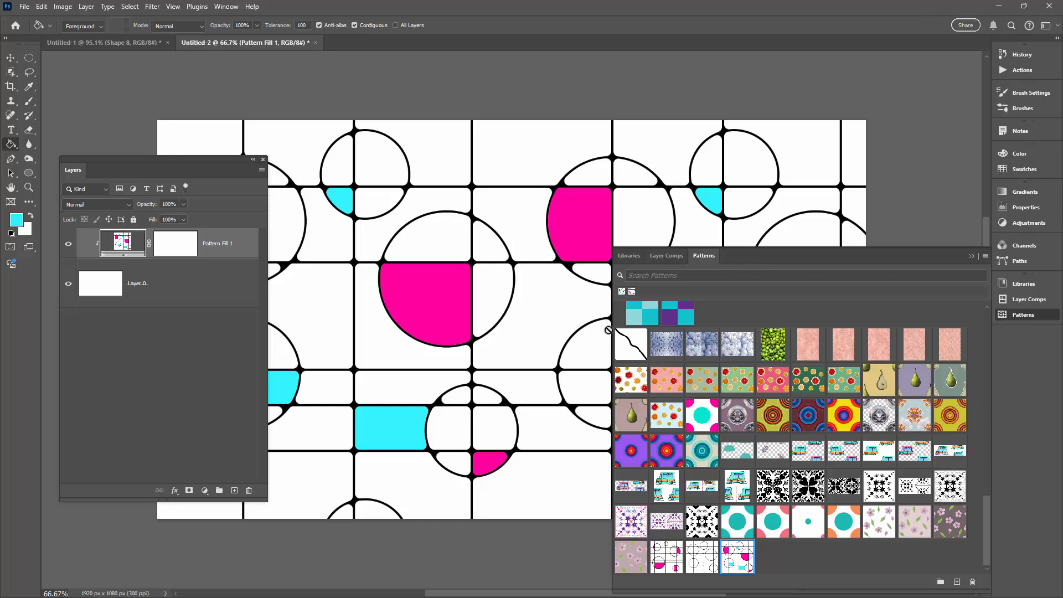
Make room around the canvas by narrowing the pattern library and moving the layer list, and set the pattern fill's scale to 75%
left_click_drag(611, 321, 872, 275)
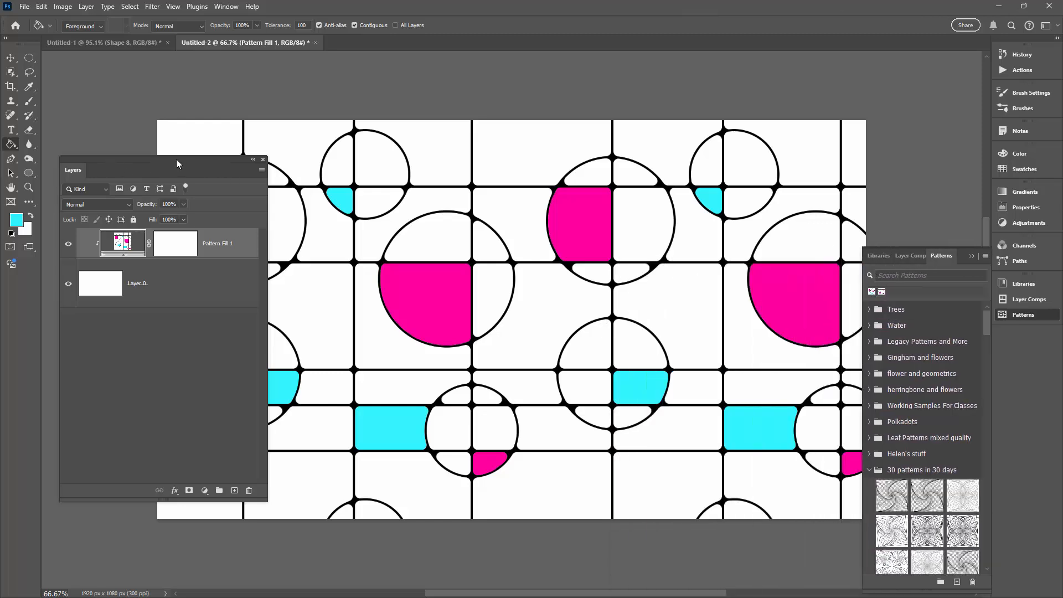
left_click_drag(176, 158, 158, 199)
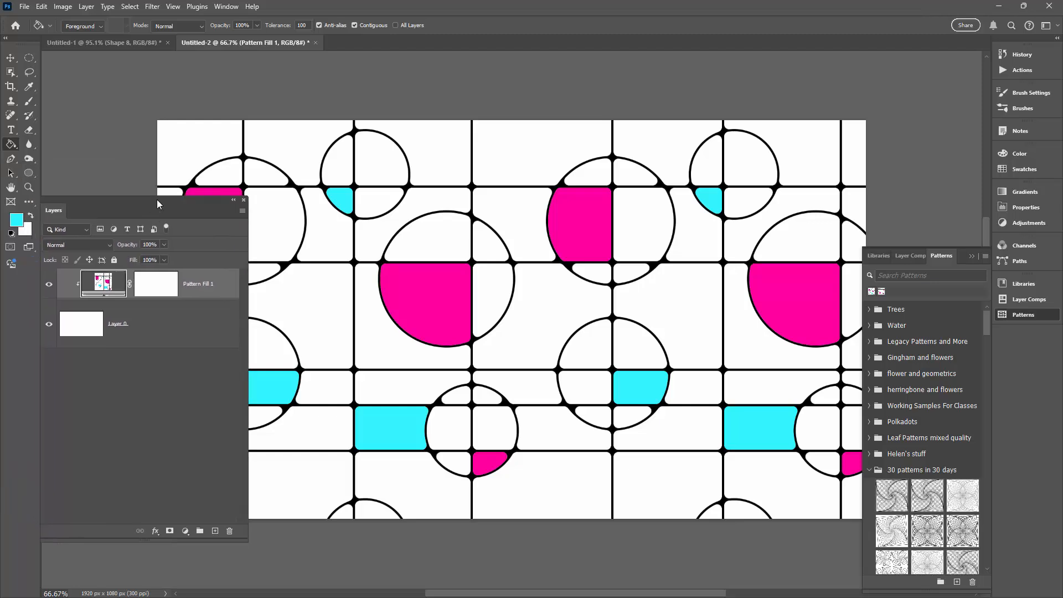
double_click(107, 288)
left_click(752, 250)
key("BackSpace")
key("BackSpace")
key("BackSpace")
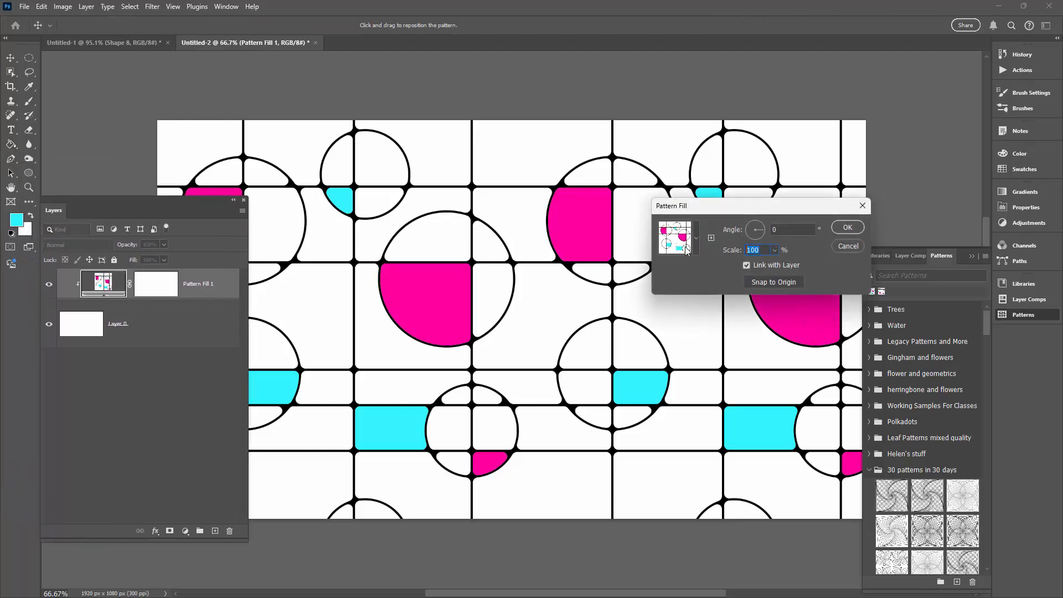
type("75")
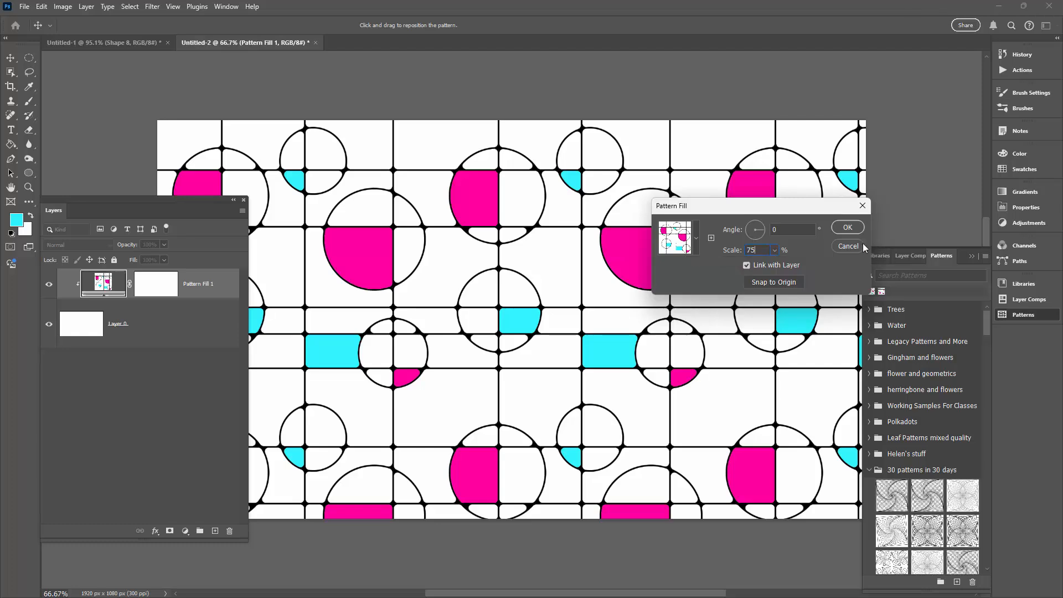
left_click(847, 228)
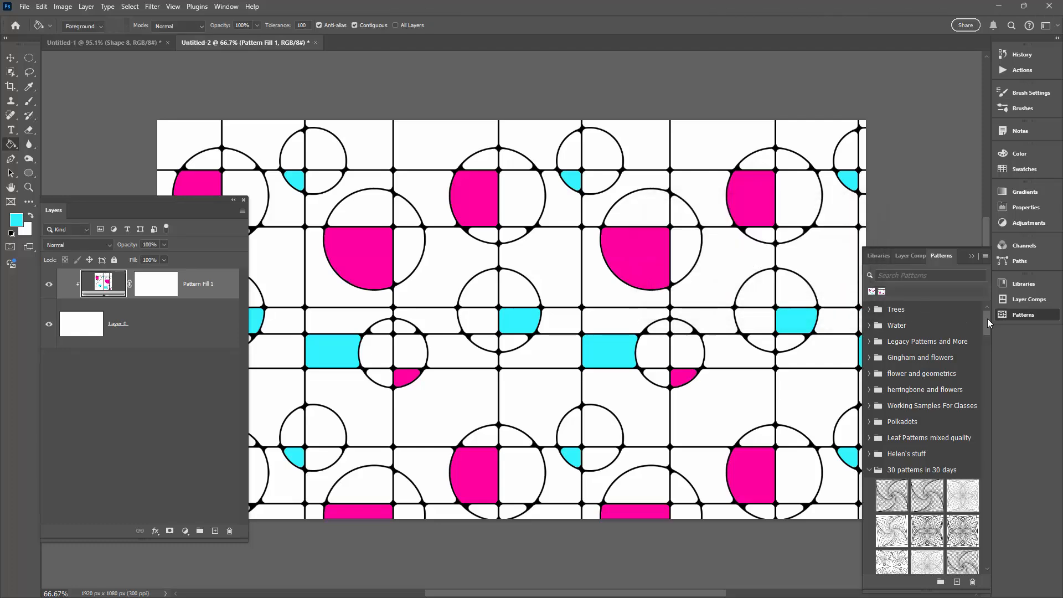
Try the uncoloured and pink-only pattern presets on the fill layer, and reapply the pink and cyan version
left_click_drag(988, 326, 985, 568)
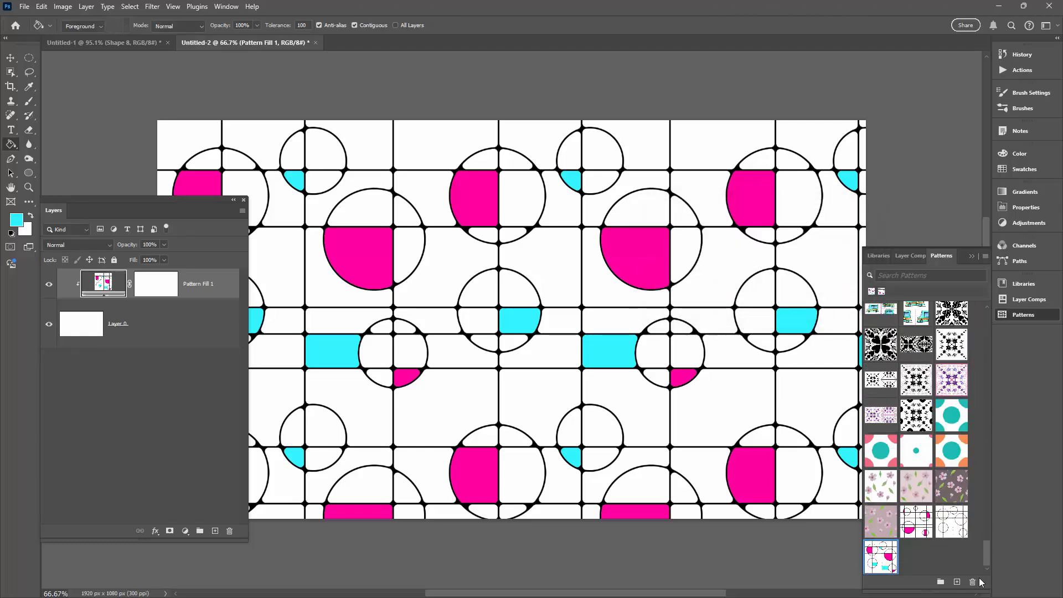
left_click(948, 525)
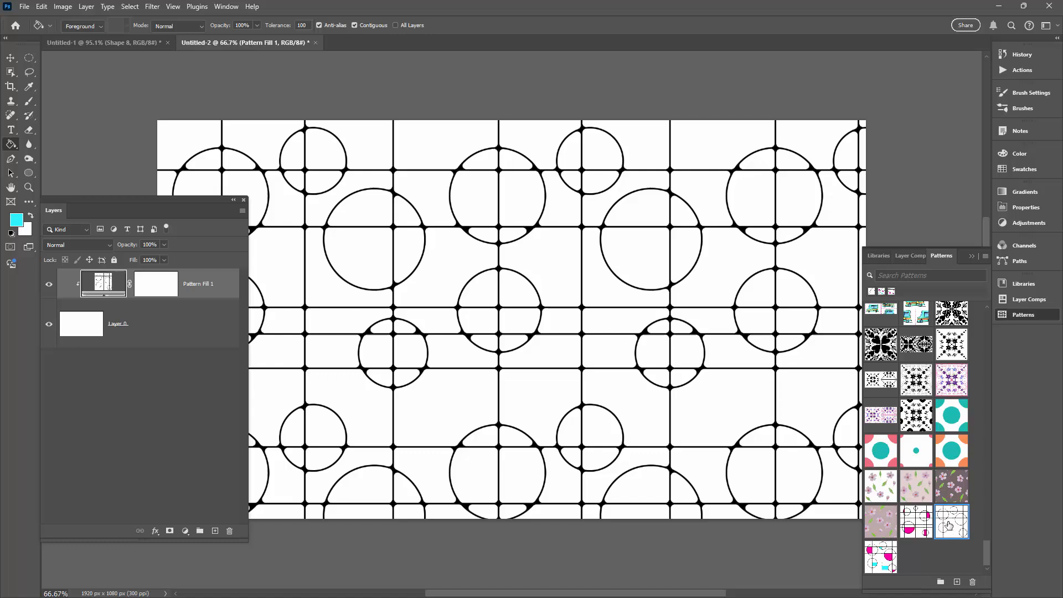
left_click(911, 524)
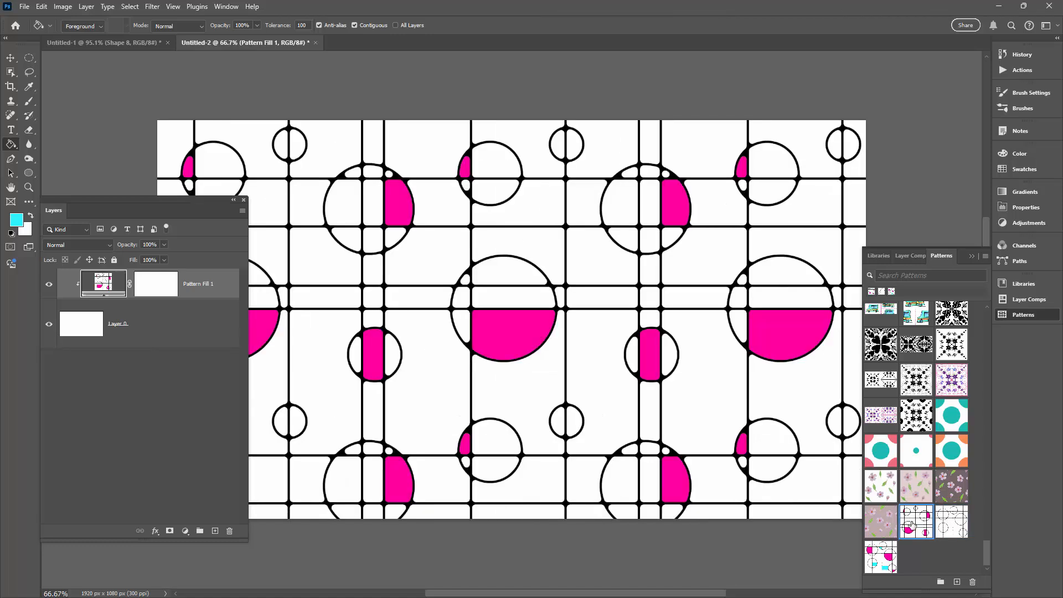
left_click(948, 521)
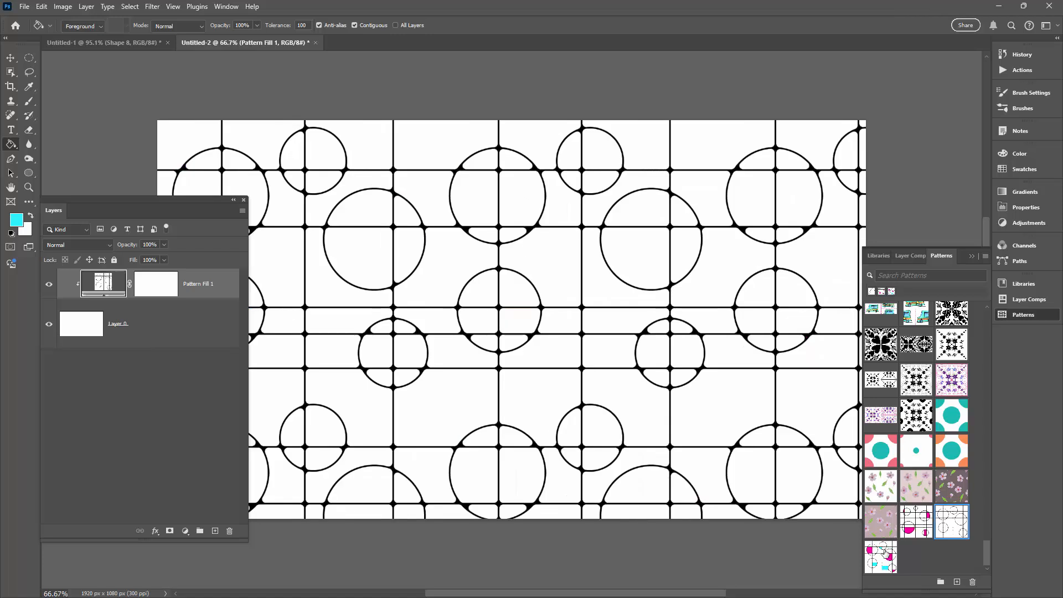
left_click(886, 554)
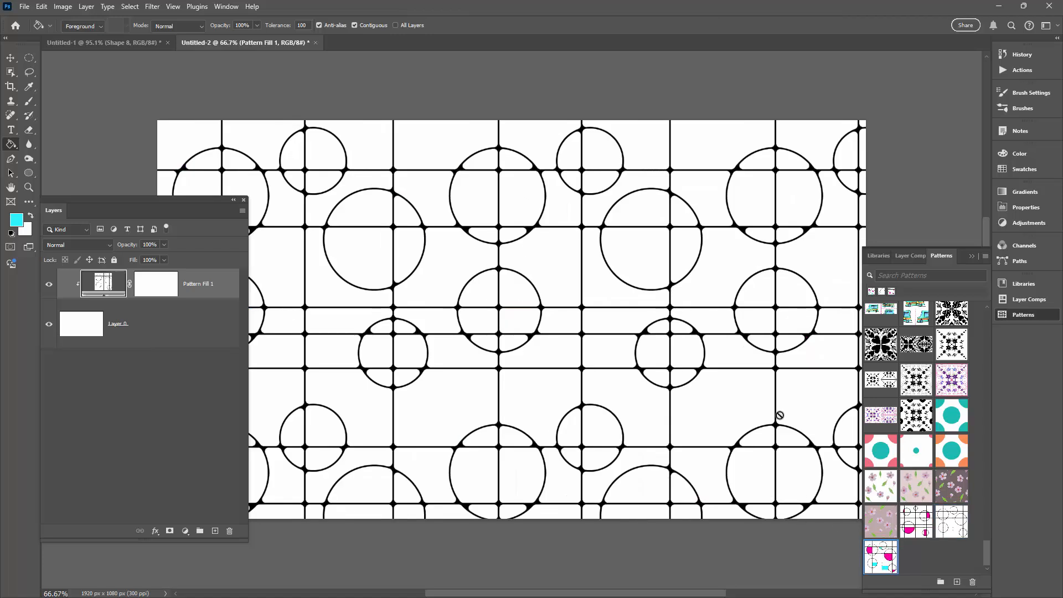
left_click(881, 548)
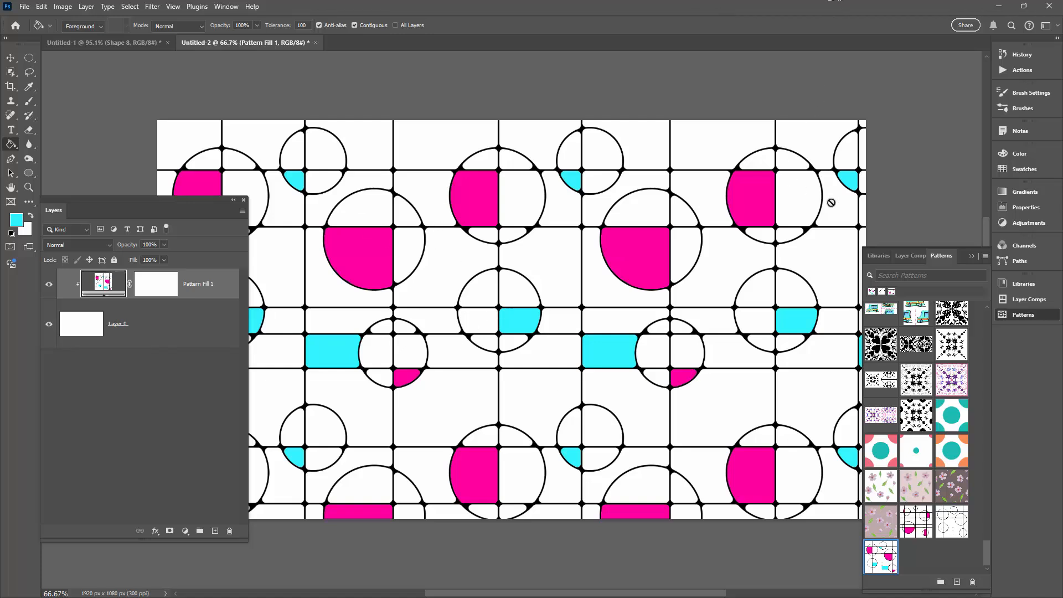
Collapse the pattern library and narrow the layer list to uncover more of the patterned canvas
left_click(972, 255)
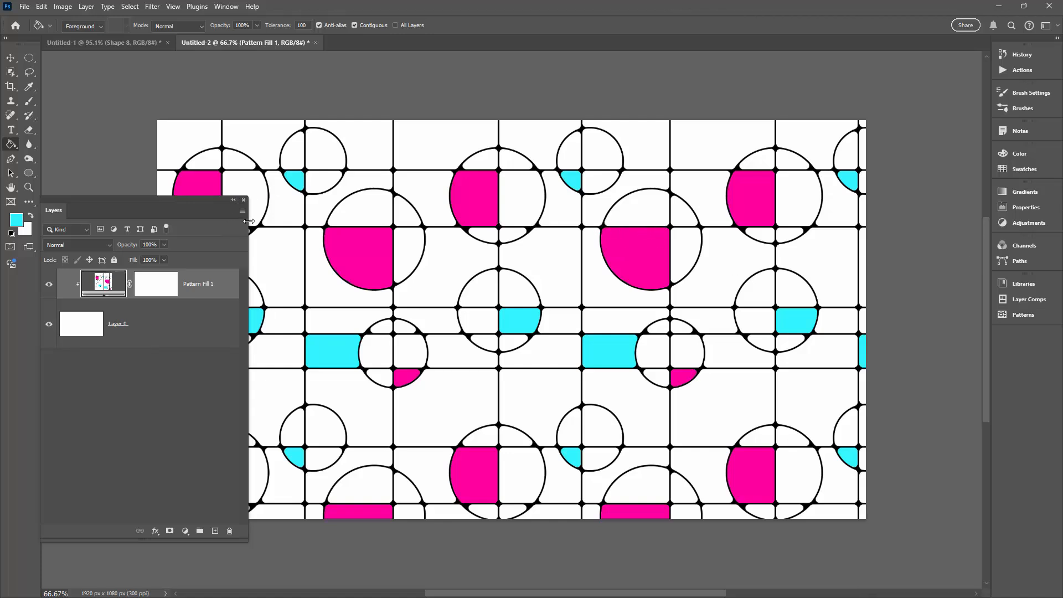
left_click_drag(249, 222, 172, 222)
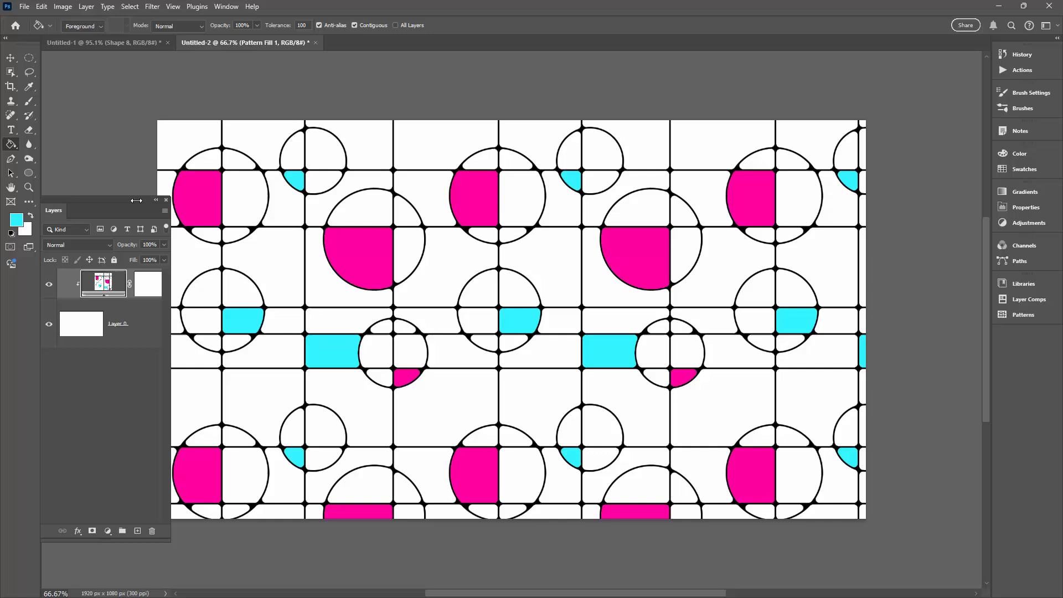
left_click(153, 6)
mouse_move(248, 276)
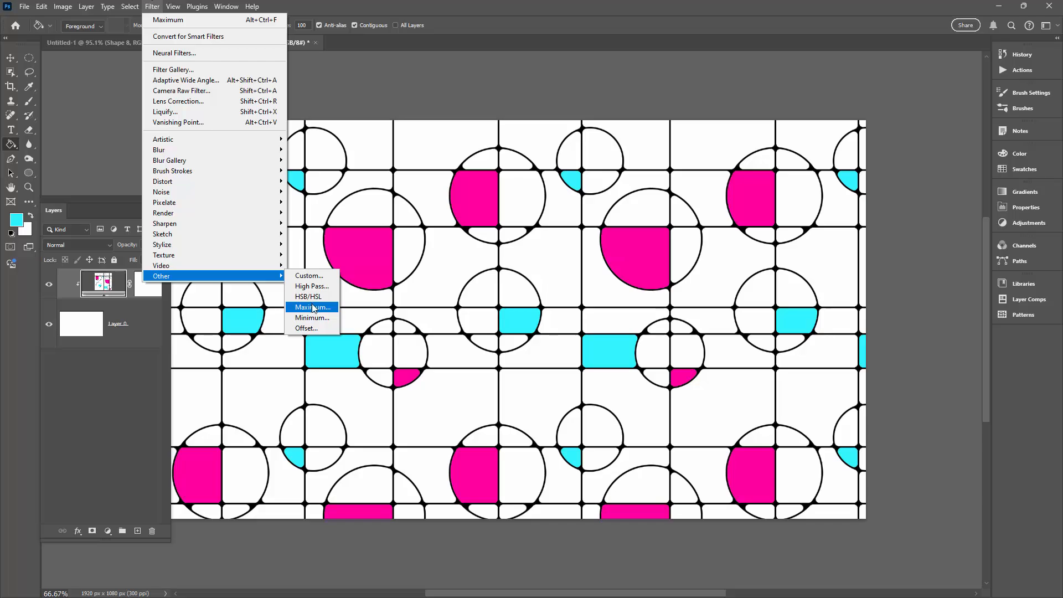
left_click(105, 139)
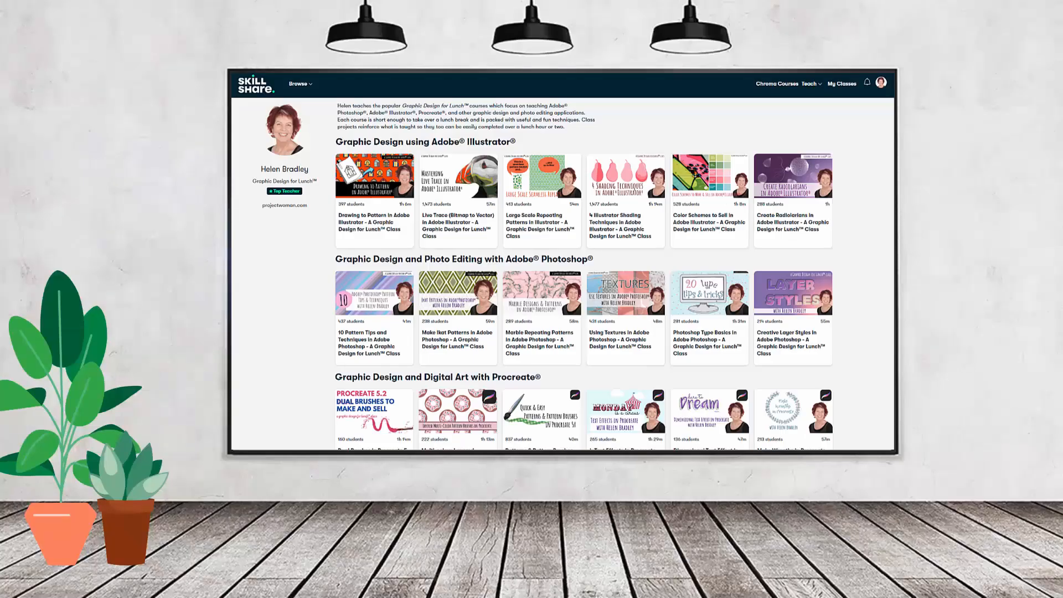